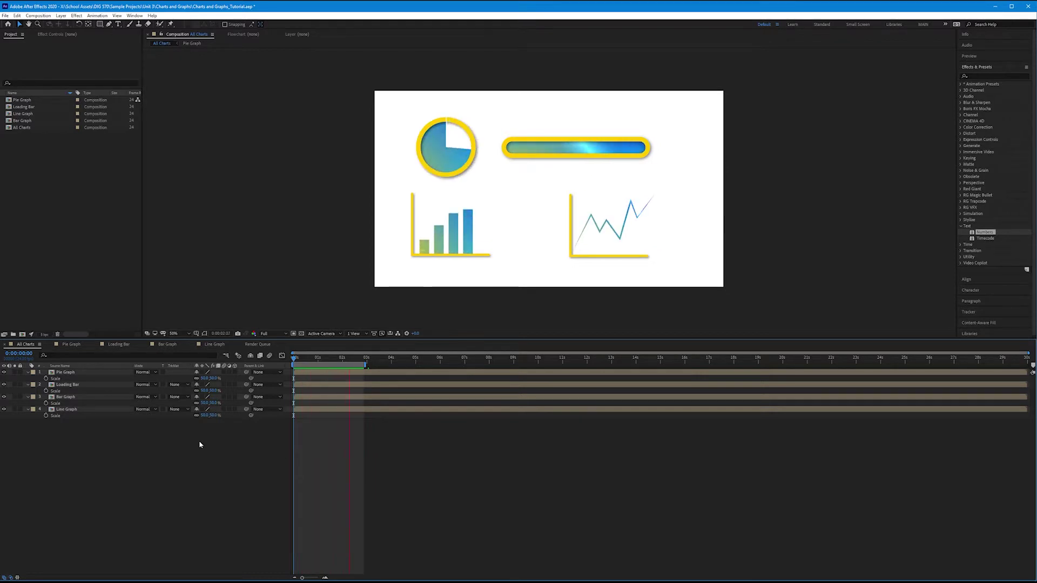
Open the Pie Graph composition and preview its wipe animation
left_click(72, 345)
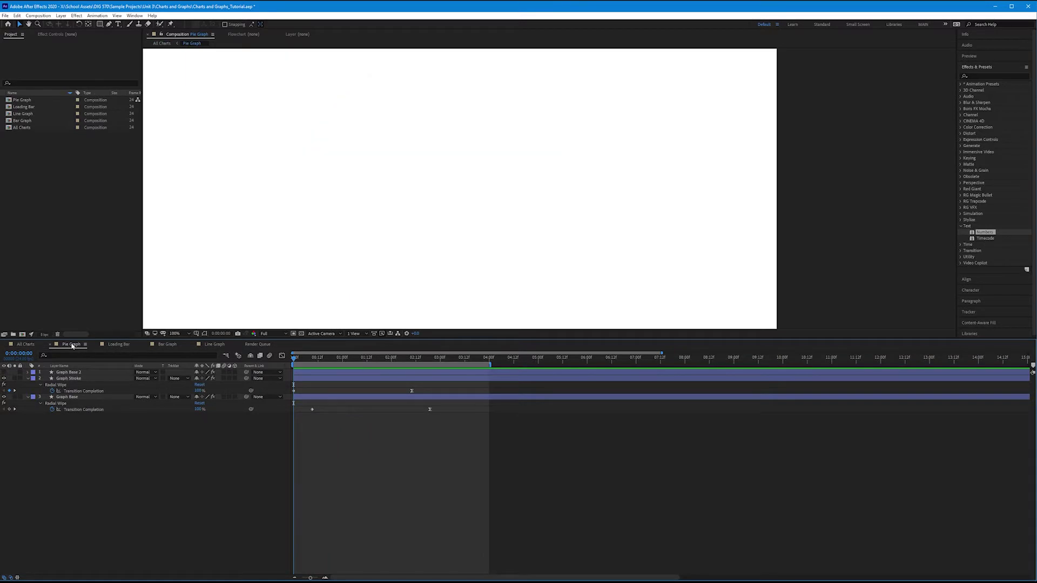
left_click_drag(295, 358, 379, 359)
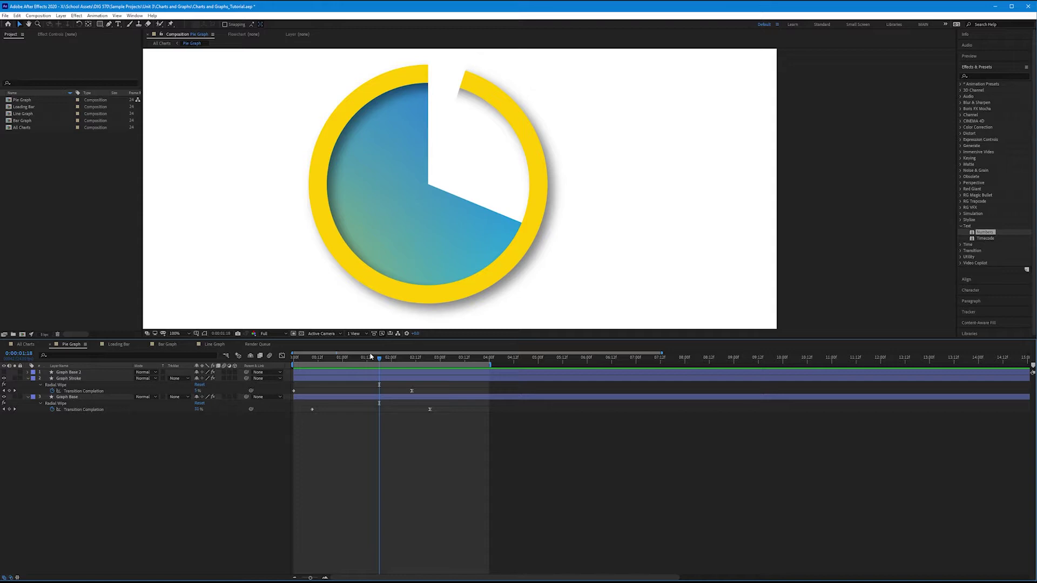
key("space")
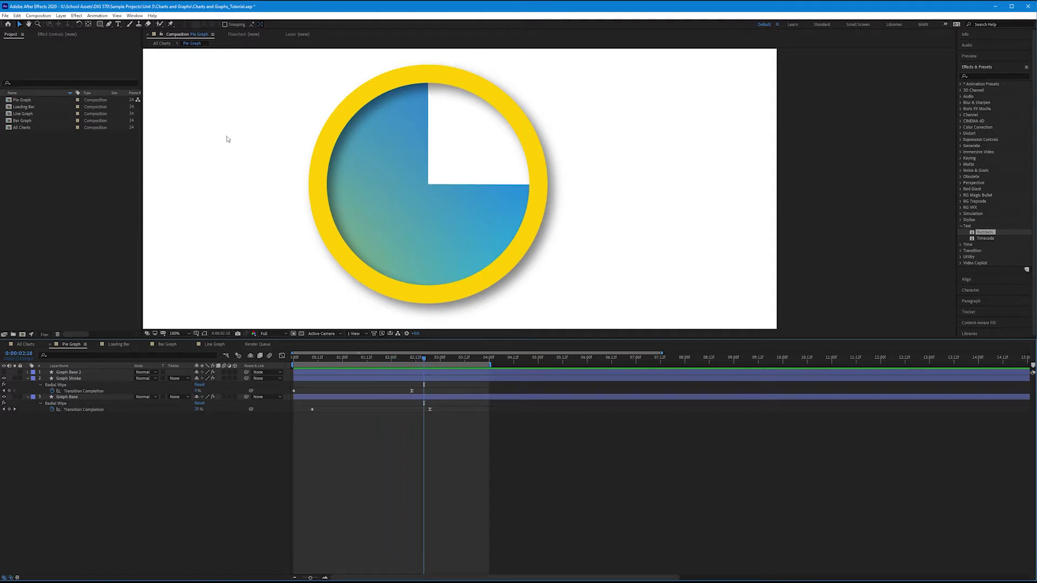
Create an empty text layer in the Pie Graph composition with the Horizontal Type tool
left_click(118, 25)
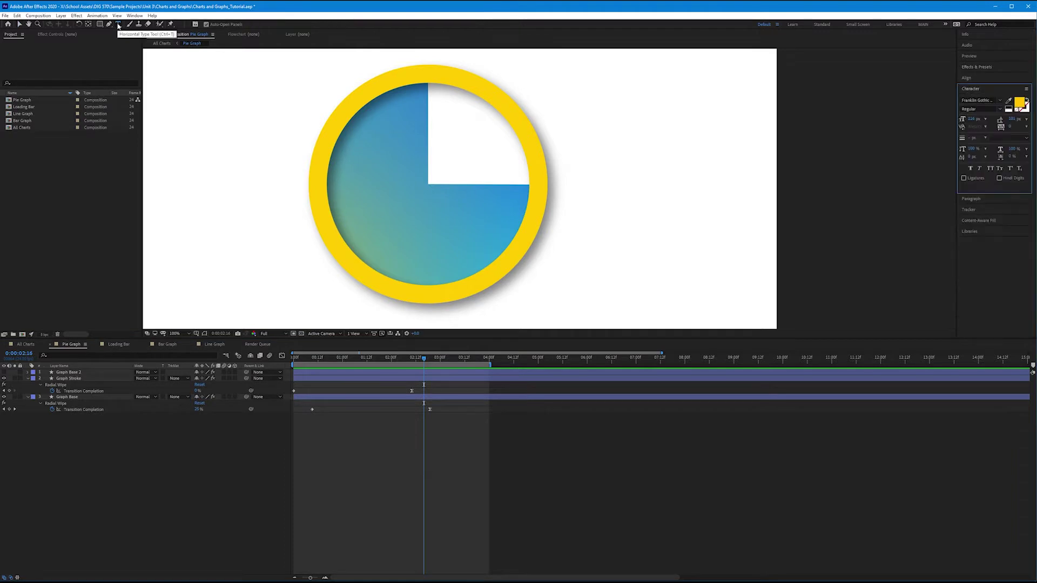
left_click(389, 218)
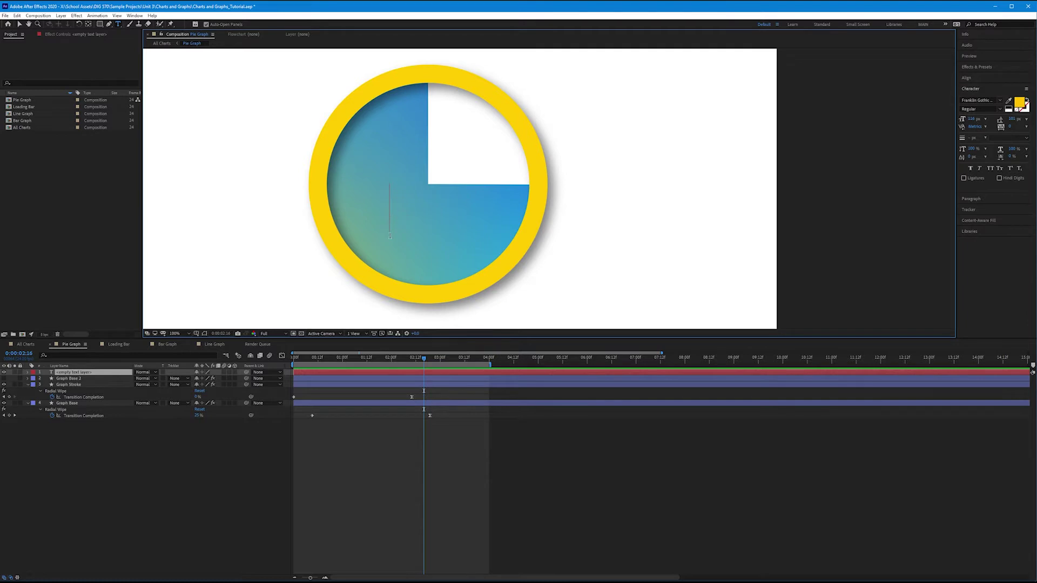
left_click(123, 367)
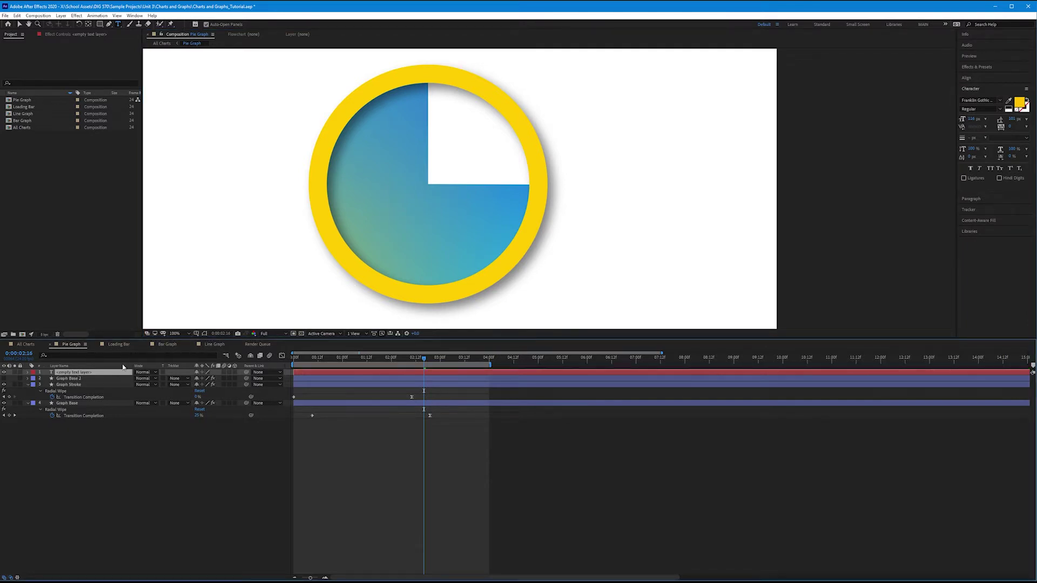
Apply the Numbers effect to the empty text layer, using Franklin Gothic Demi Regular, Horizontal direction and Left alignment
left_click(974, 67)
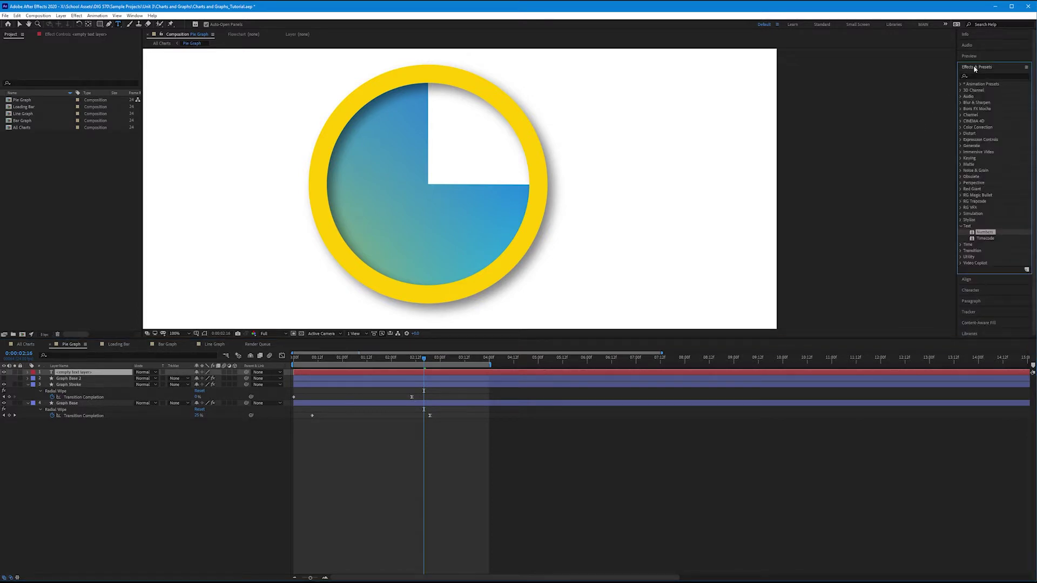
double_click(984, 232)
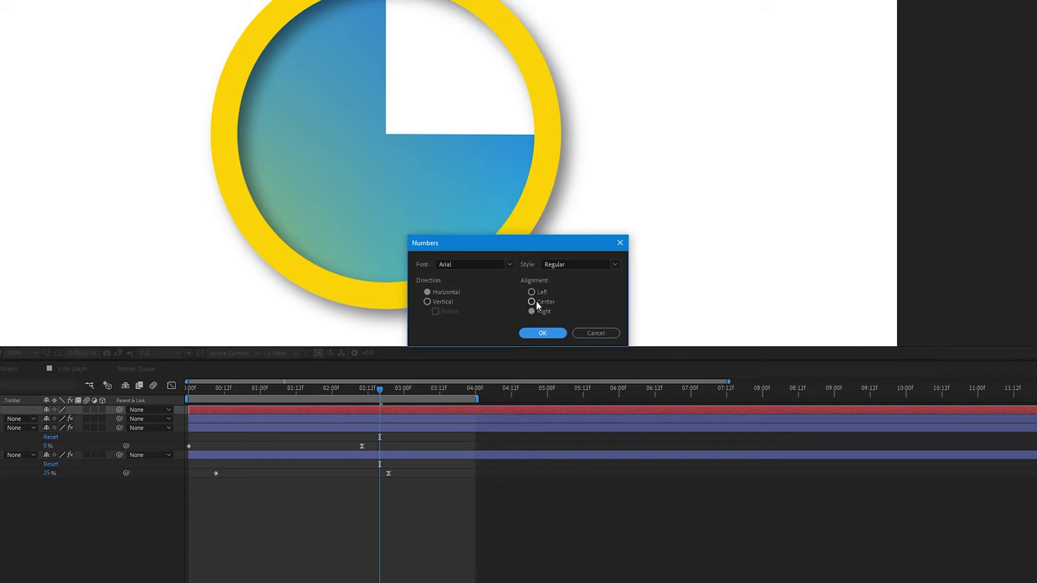
left_click(509, 264)
left_click_drag(510, 292, 514, 353)
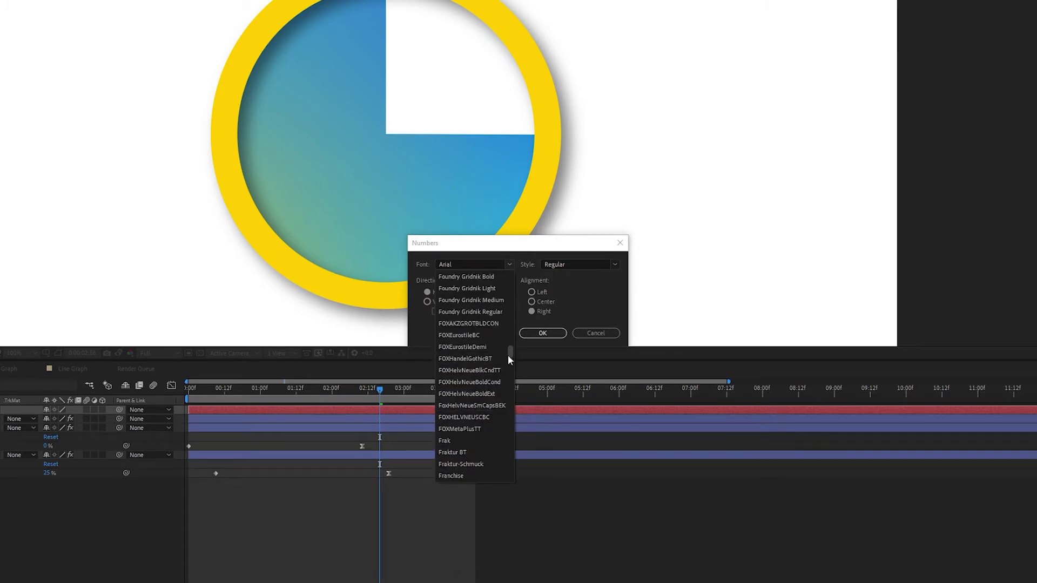
scroll(508, 355, "down", 7)
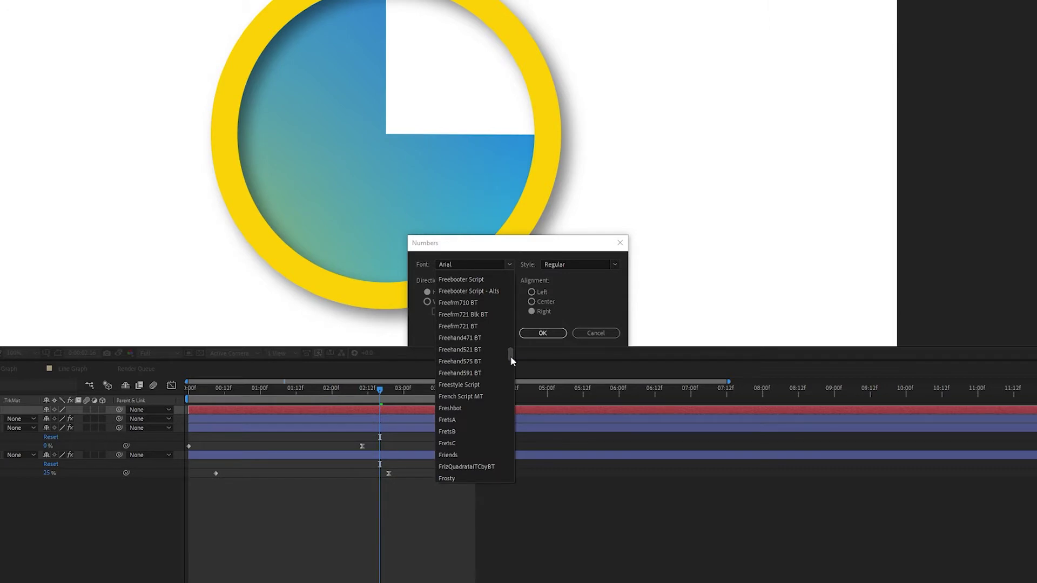
scroll(512, 361, "up", 4)
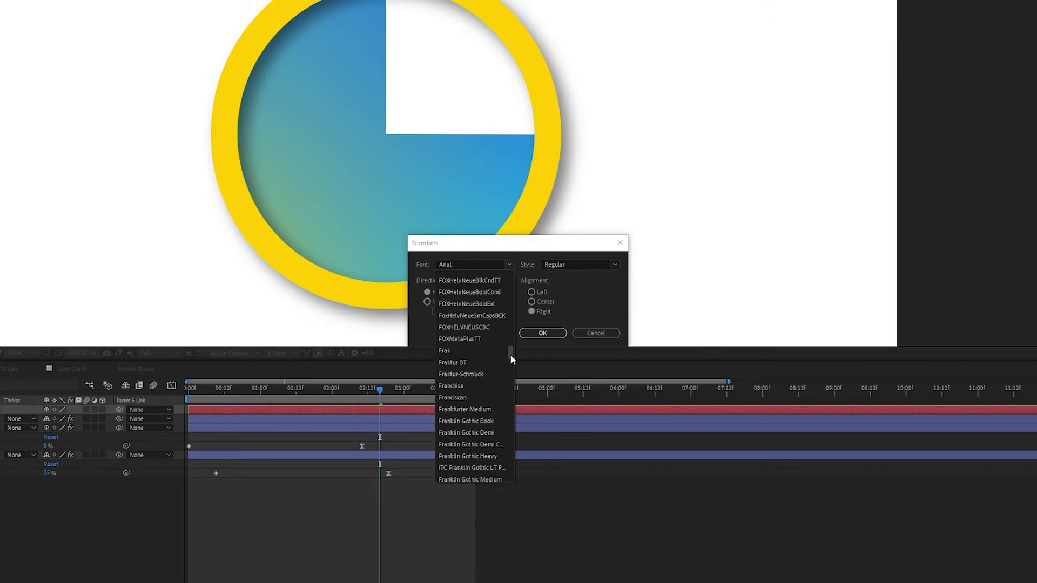
left_click(487, 432)
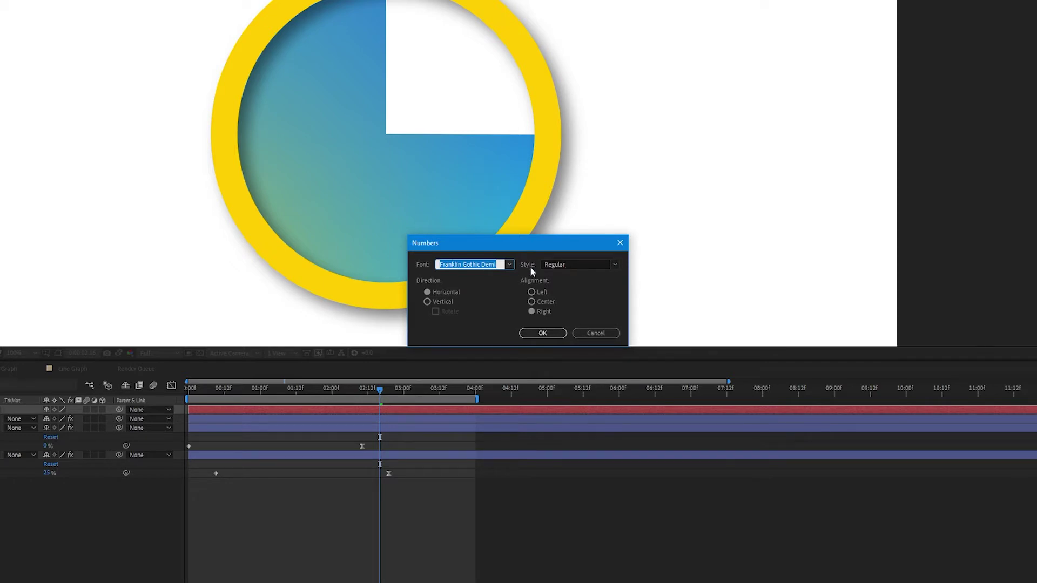
left_click(565, 265)
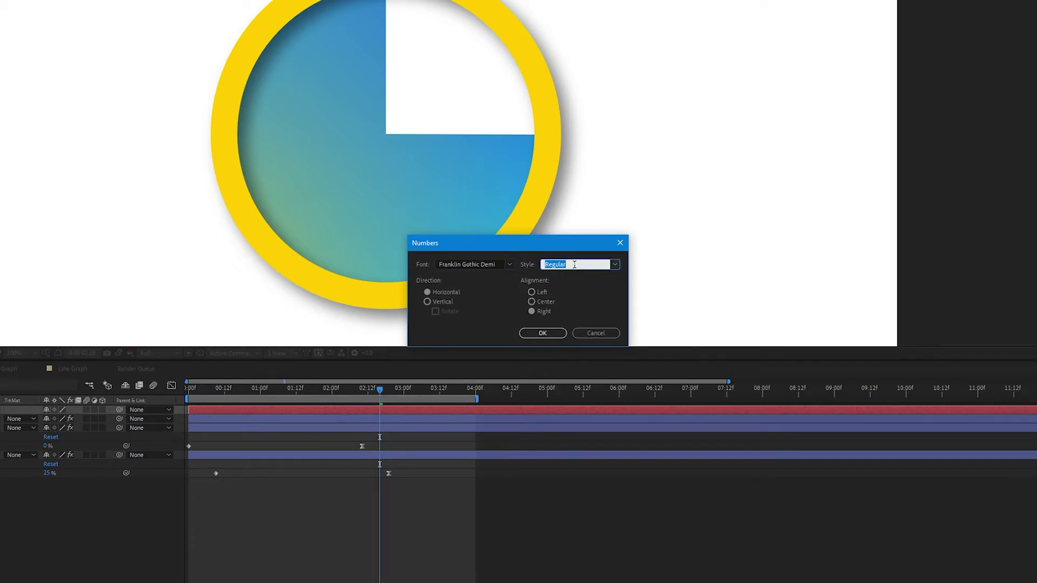
left_click(428, 293)
left_click(532, 292)
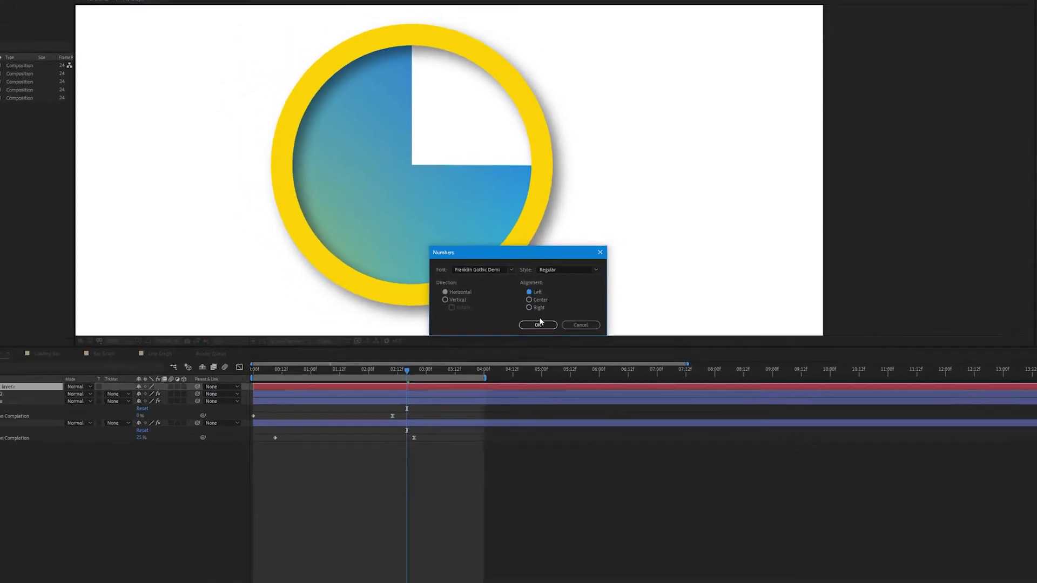
left_click(538, 325)
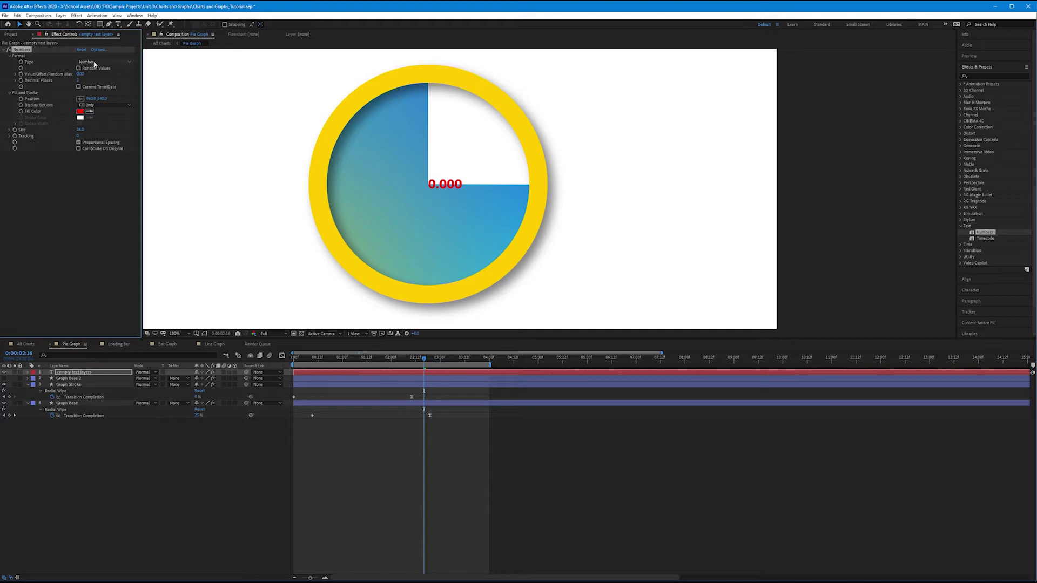
Keep the Numbers type as Number with 0 decimal places, and move the number to the lower left of the pie's centre
left_click(99, 63)
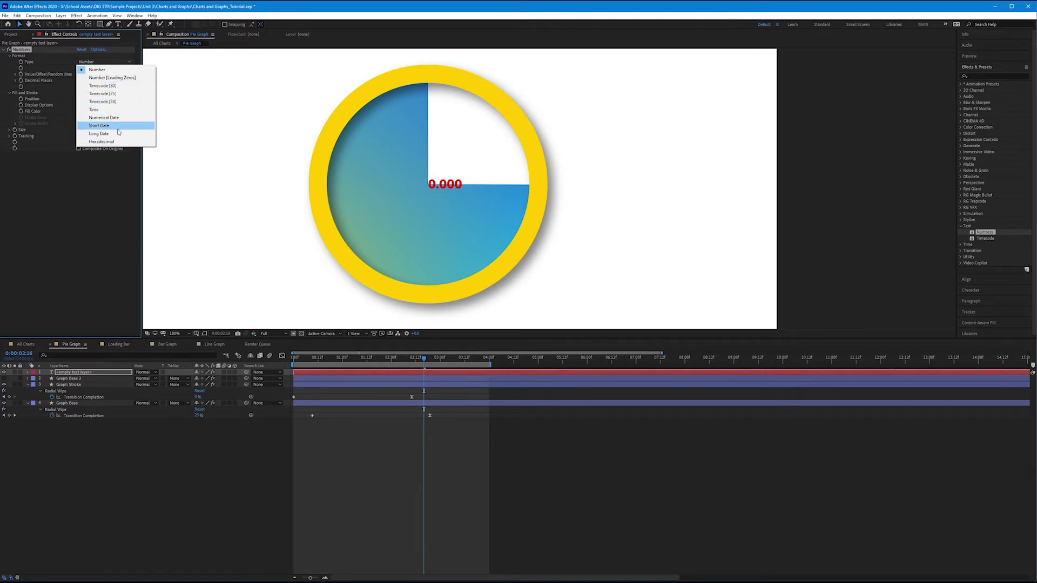
left_click(99, 72)
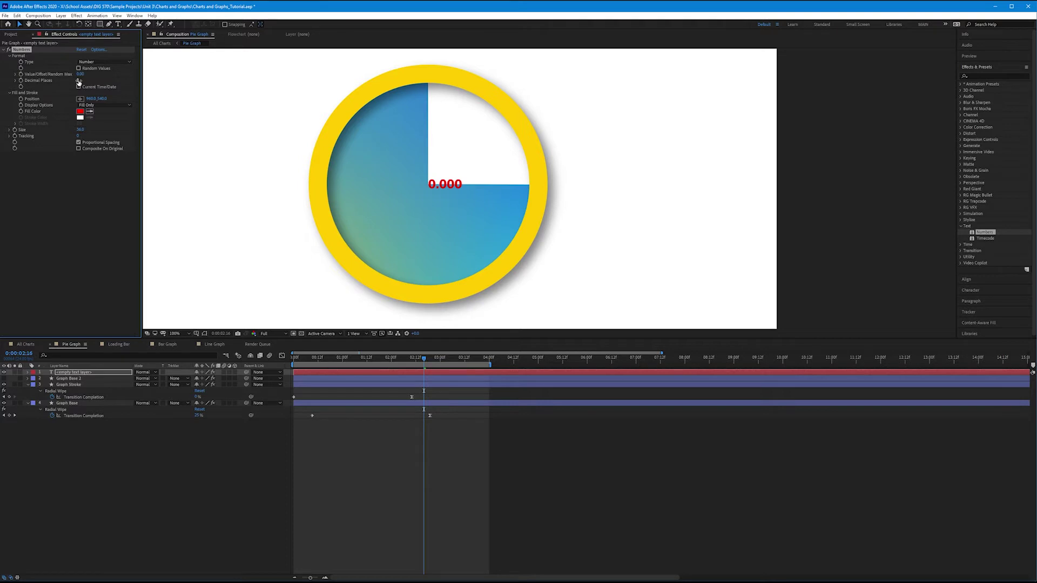
left_click(77, 80)
key("Return")
mouse_move(93, 99)
left_mouse_down()
mouse_move(57, 105)
mouse_move(135, 98)
mouse_move(104, 99)
left_mouse_up()
Set the number's fill colour to the yellow FFCC00 sampled from the pie graph's ring
left_click(80, 113)
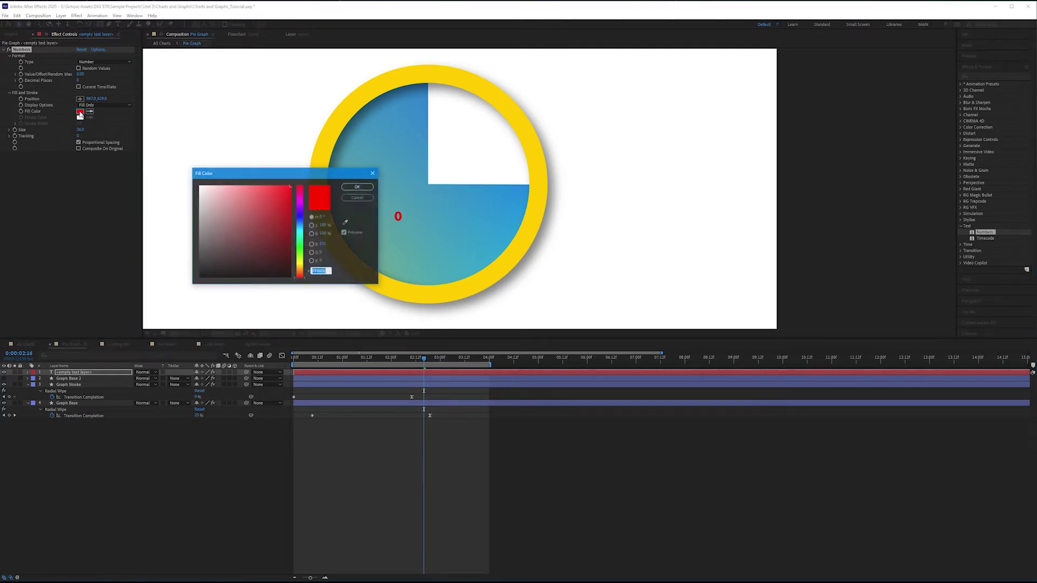
left_click(346, 223)
left_click(337, 129)
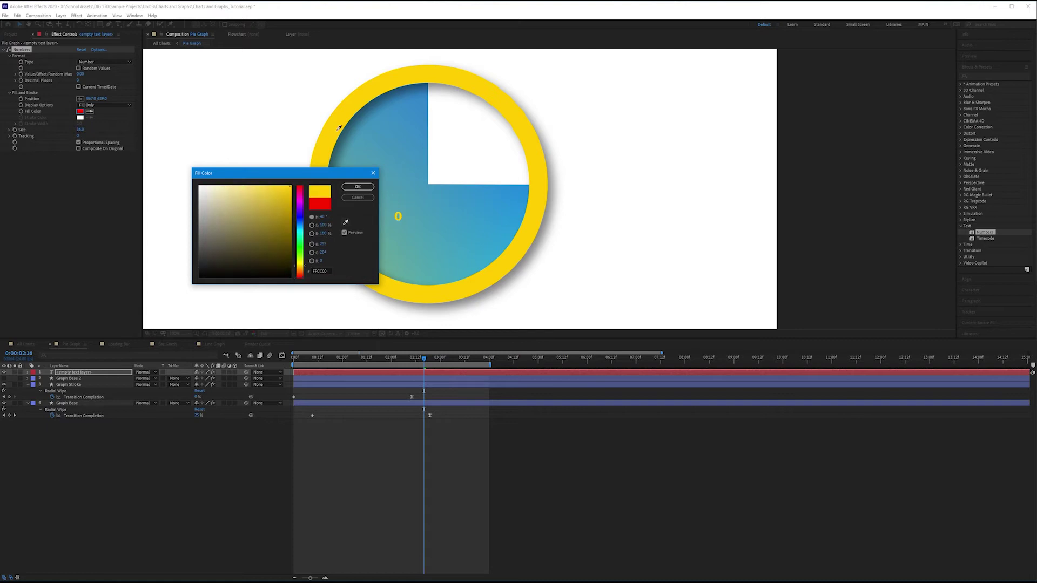
left_click(356, 187)
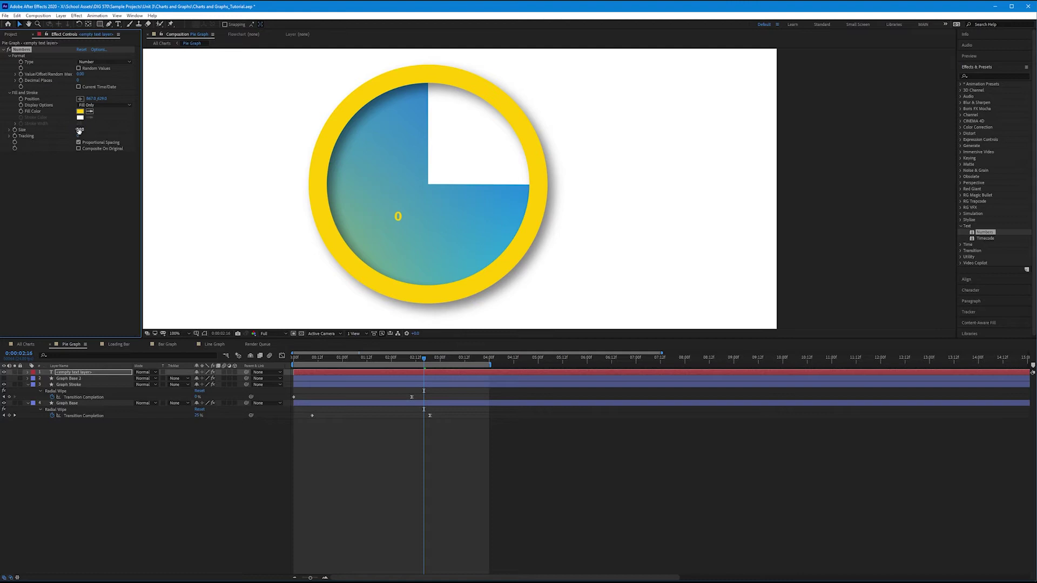
Enlarge the number to fill much of the pie's lower half, and shift it further left to leave room for two digits
left_click_drag(81, 129, 144, 123)
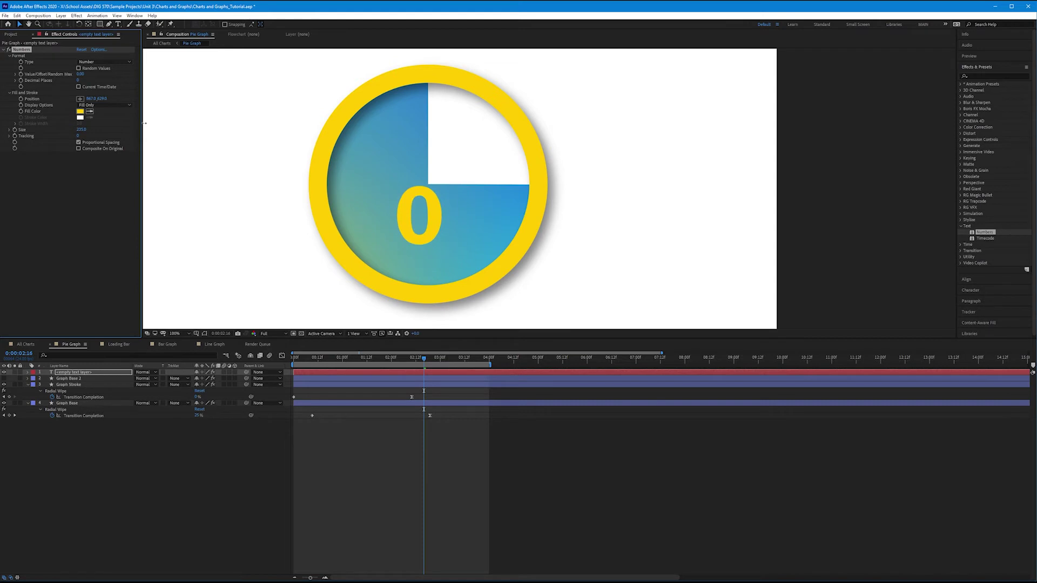
mouse_move(89, 99)
left_mouse_down()
mouse_move(65, 103)
mouse_move(105, 102)
left_mouse_up()
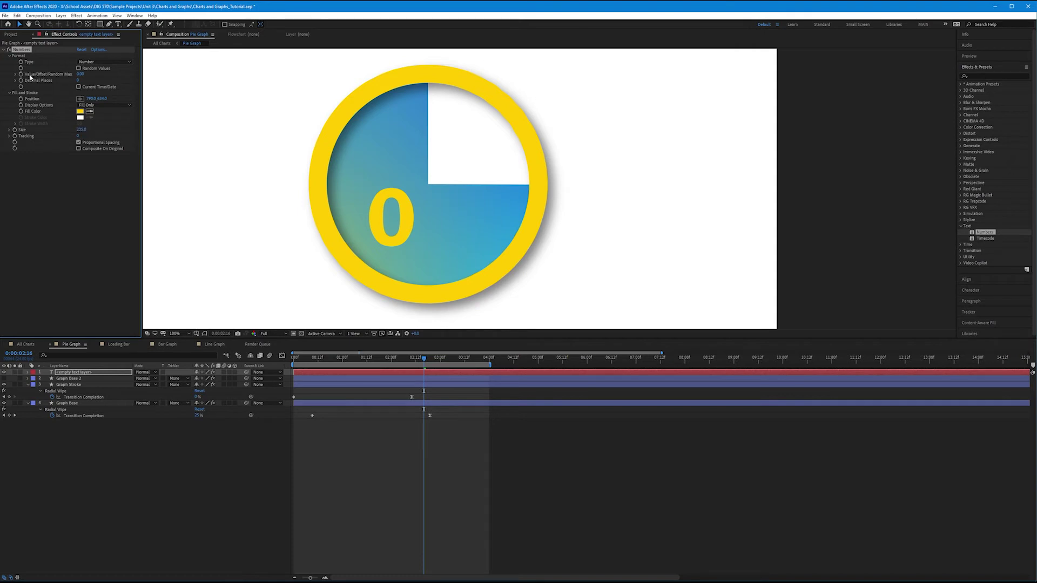
Try a value of 50 for the number's Value/Offset/Random Max
left_click(80, 75)
mouse_move(80, 74)
left_mouse_down()
mouse_move(139, 71)
mouse_move(92, 83)
mouse_move(82, 74)
left_mouse_up()
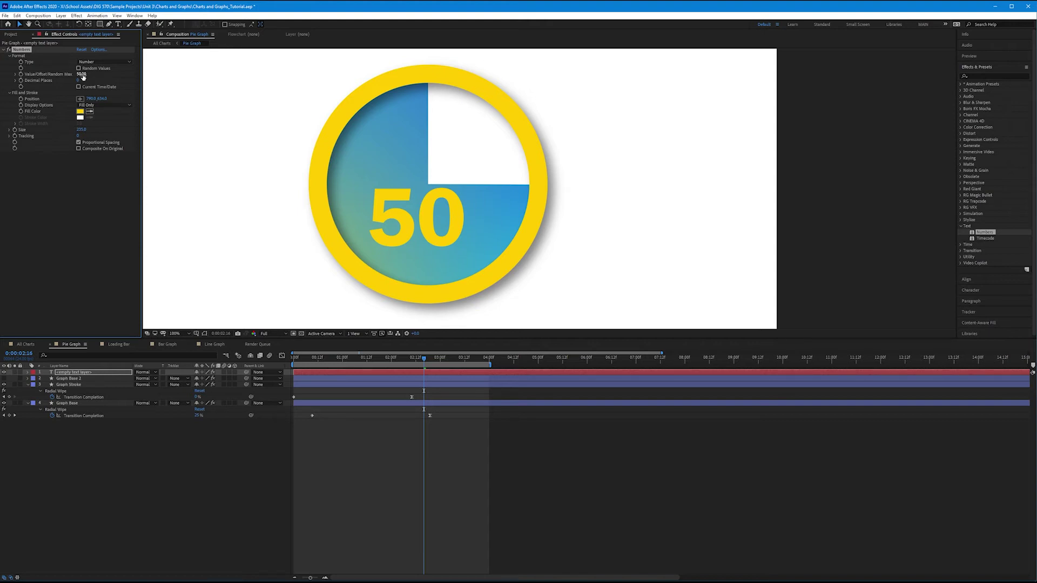
key("Return")
Keyframe Value/Offset/Random Max at 0 at the start of the timeline, and reveal the layer's keyframed properties
left_click_drag(424, 358, 267, 367)
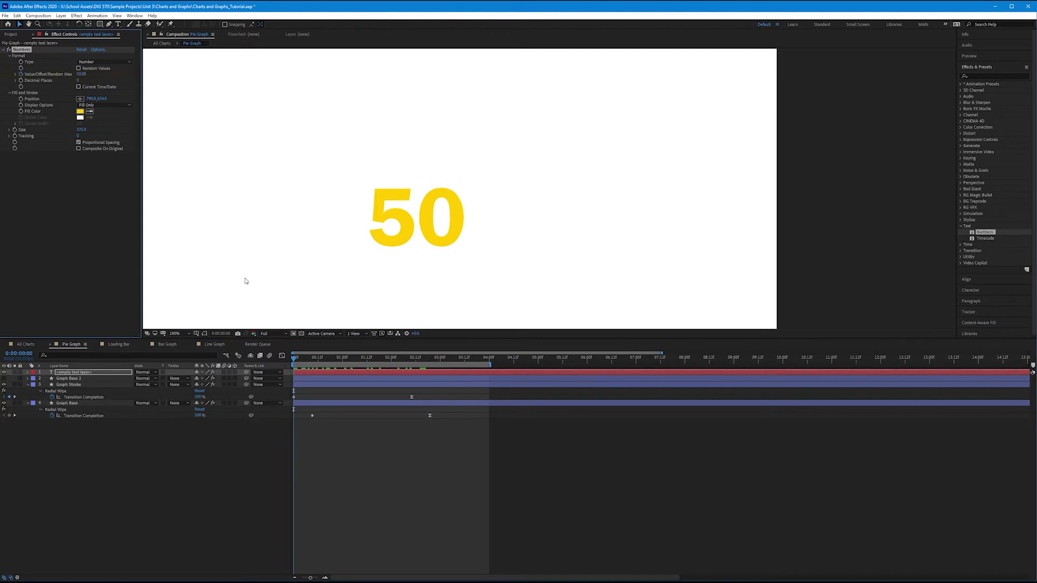
left_click(81, 74)
type("0")
key("Return")
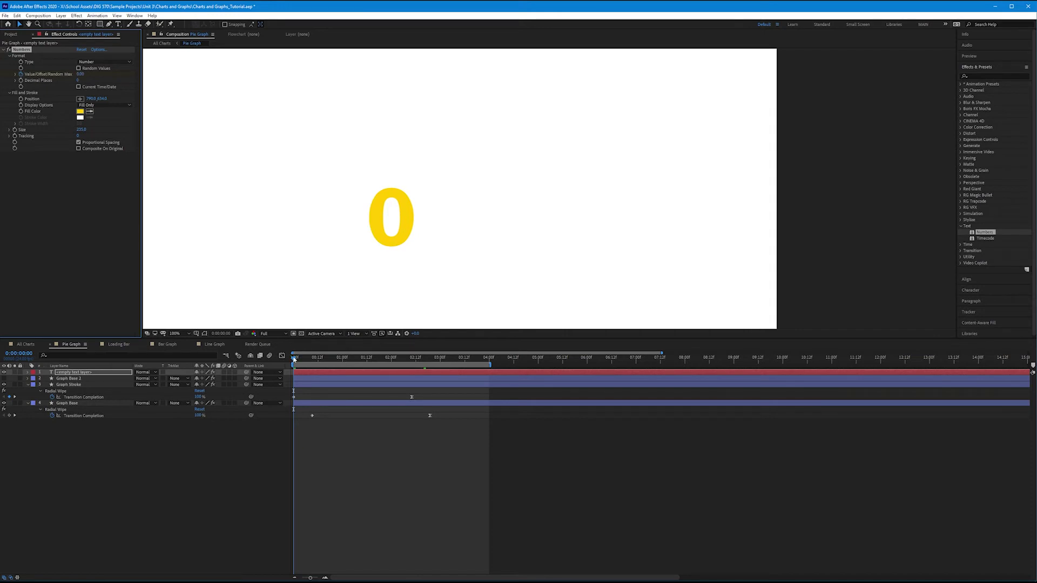
key("u")
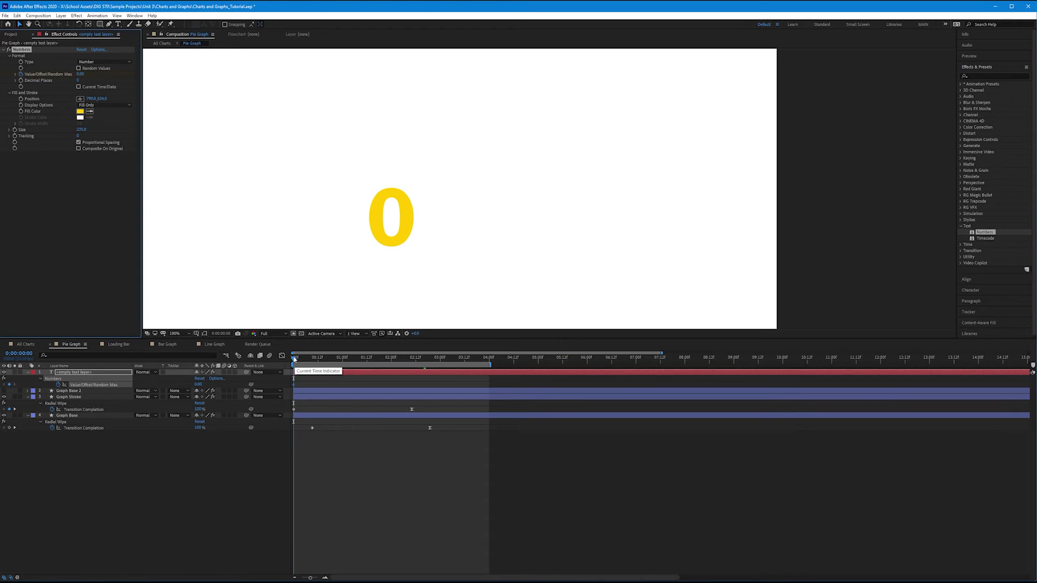
Keyframe Value/Offset/Random Max at 75 at 0:00:02:19, in line with the Graph Base layer's final wipe keyframe
key("space")
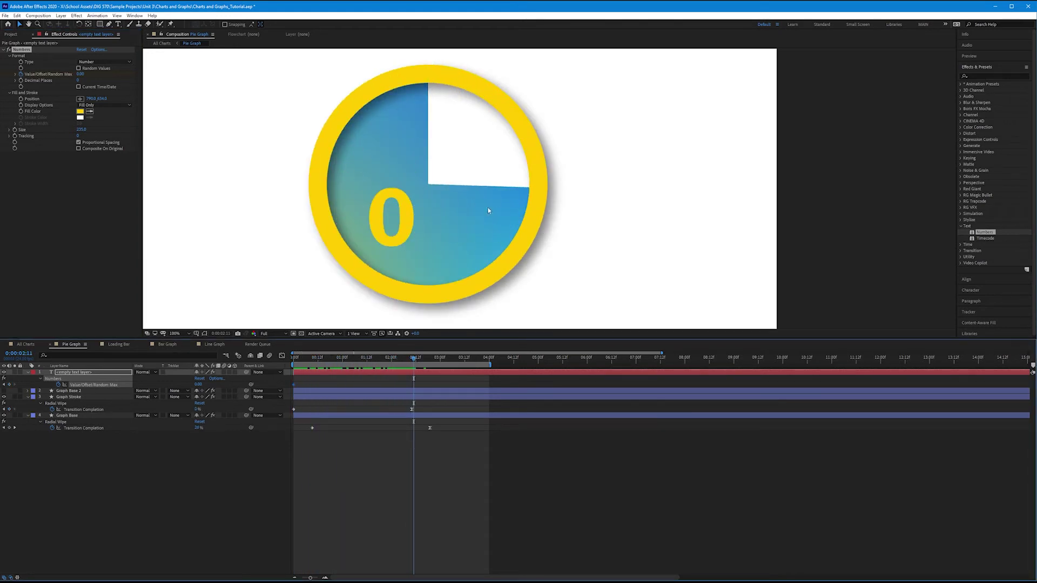
left_click_drag(415, 360, 430, 359)
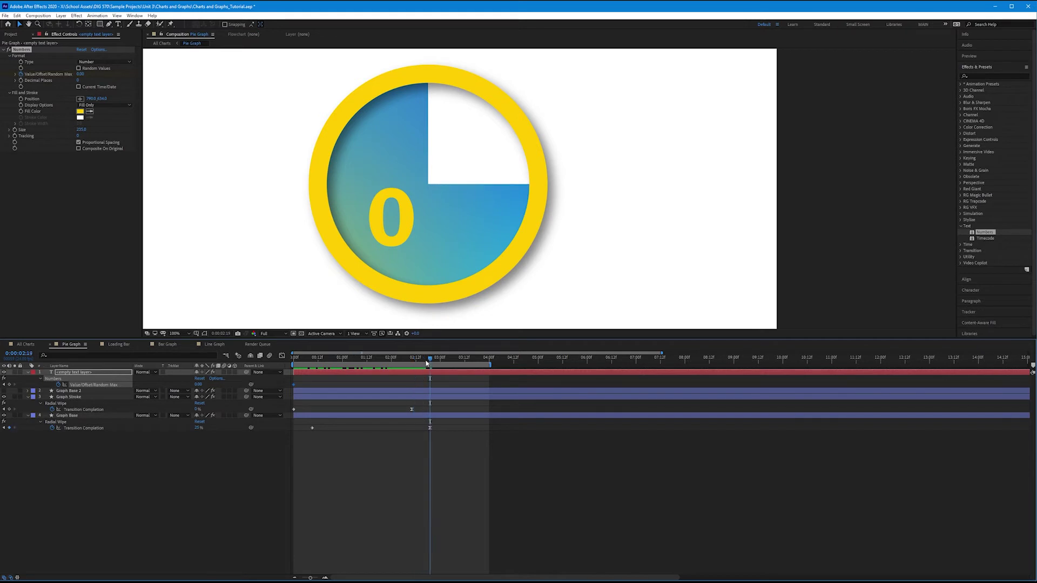
left_click(80, 74)
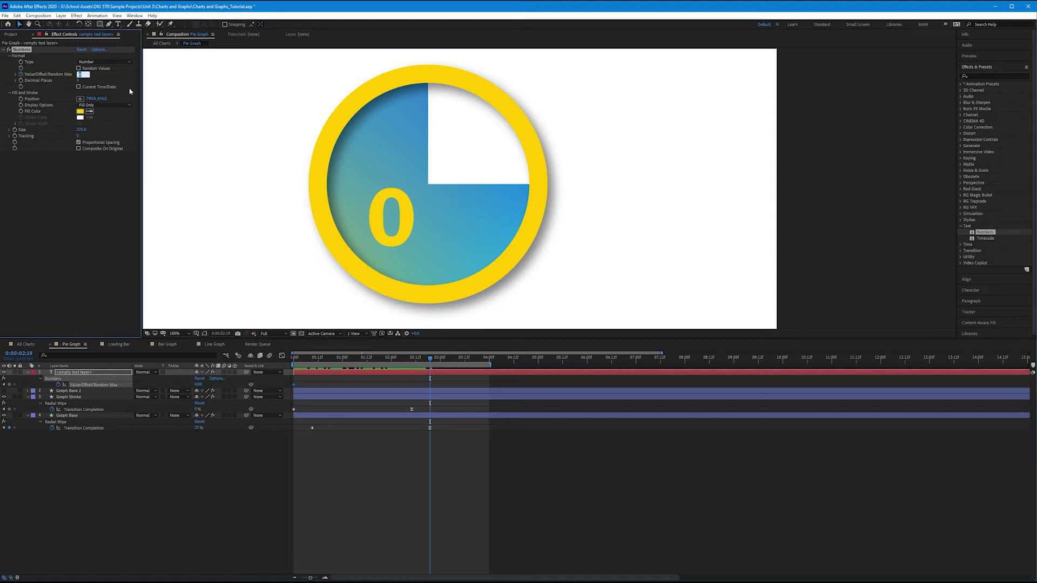
type("75")
key("Return")
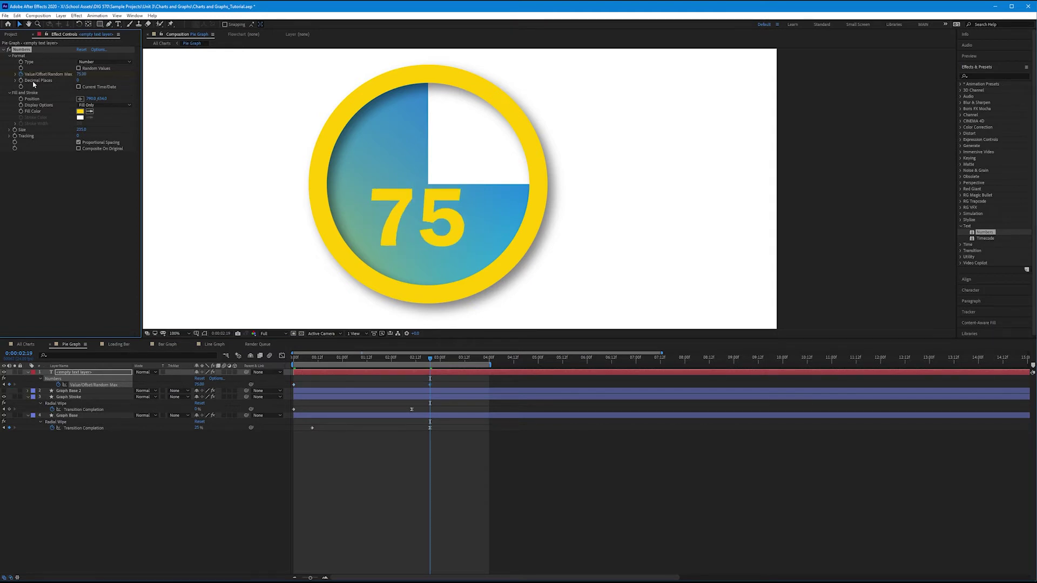
Try 5 and 2 decimal places on the number, and return the setting to 0
mouse_move(78, 80)
left_mouse_down()
mouse_move(95, 81)
mouse_move(79, 86)
left_mouse_up()
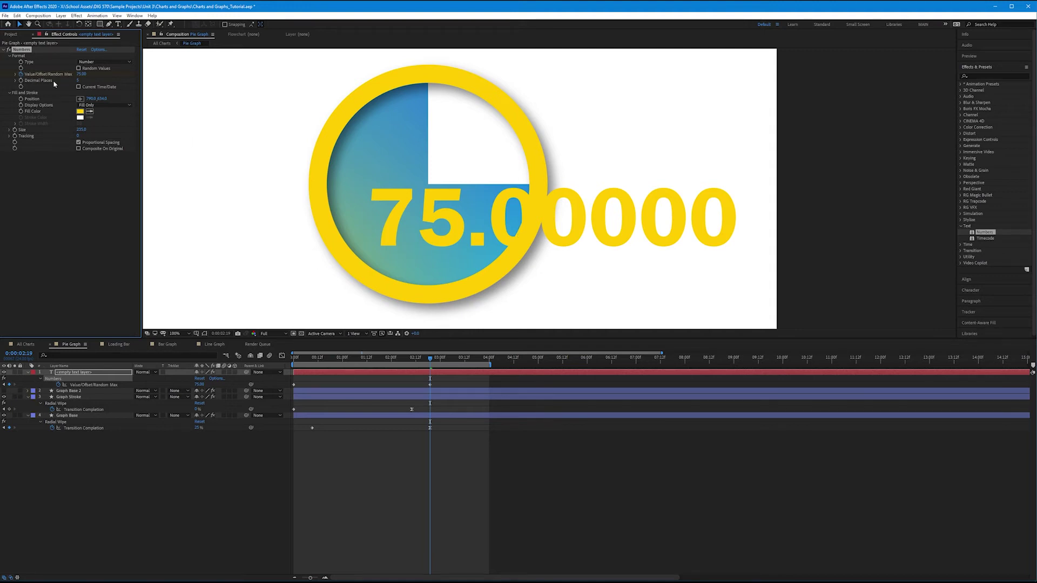
left_click(78, 80)
type("2")
key("Return")
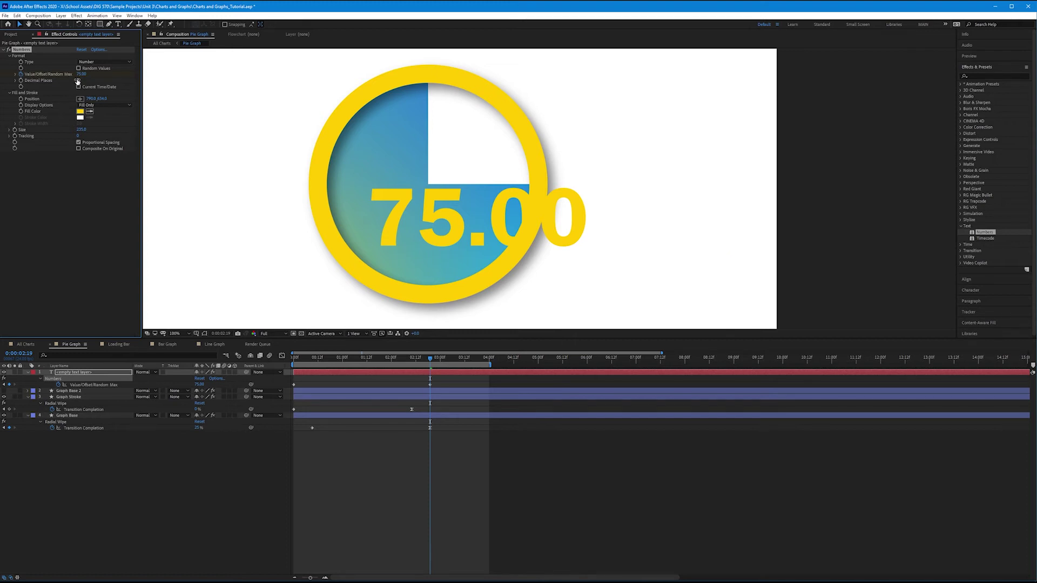
left_click(78, 81)
type("0")
key("Return")
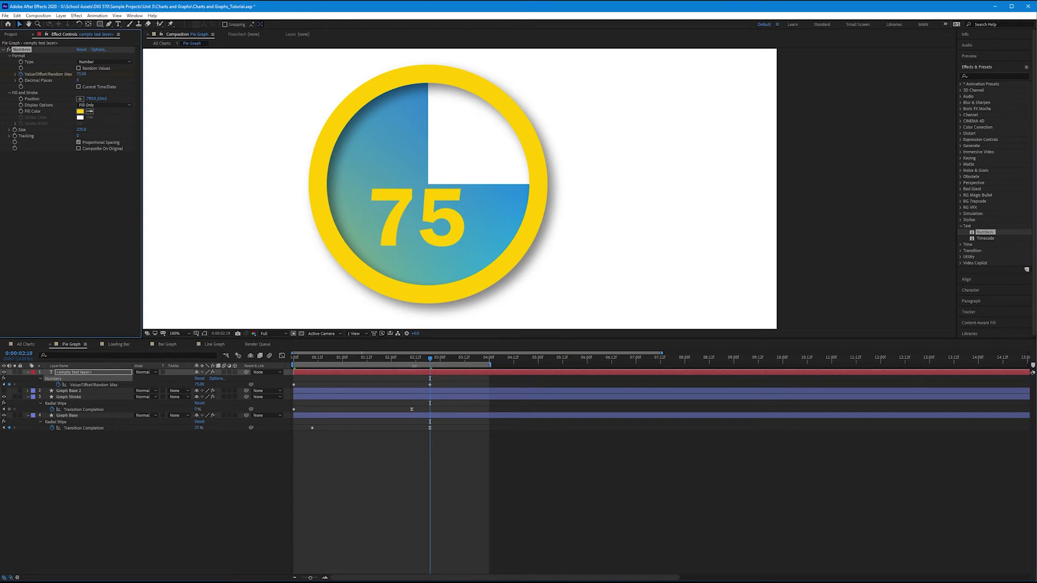
Play the composition from the start to preview the number counting up with the pie graph
left_click_drag(430, 358, 272, 371)
key("space")
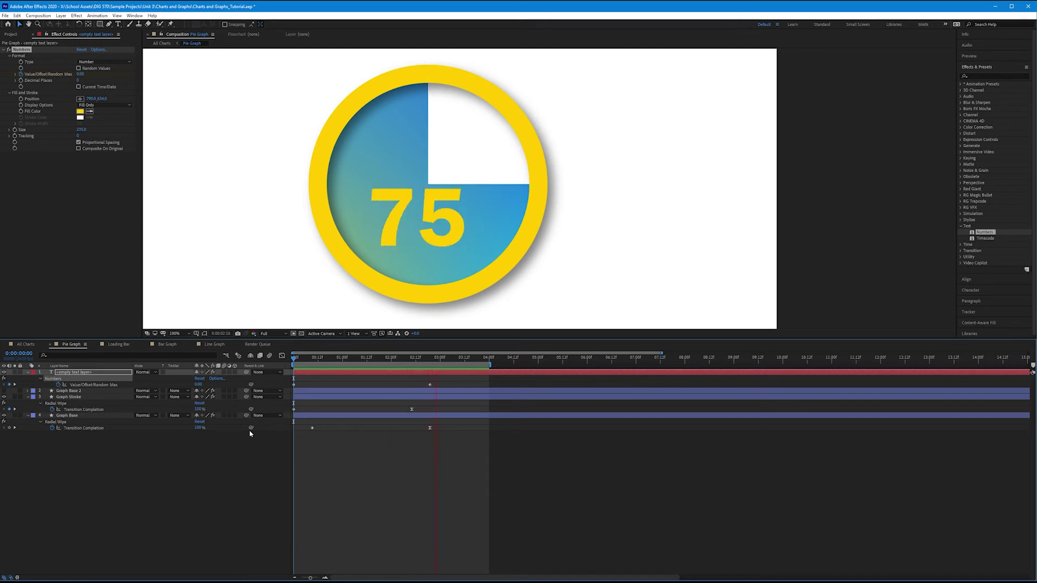
key("space")
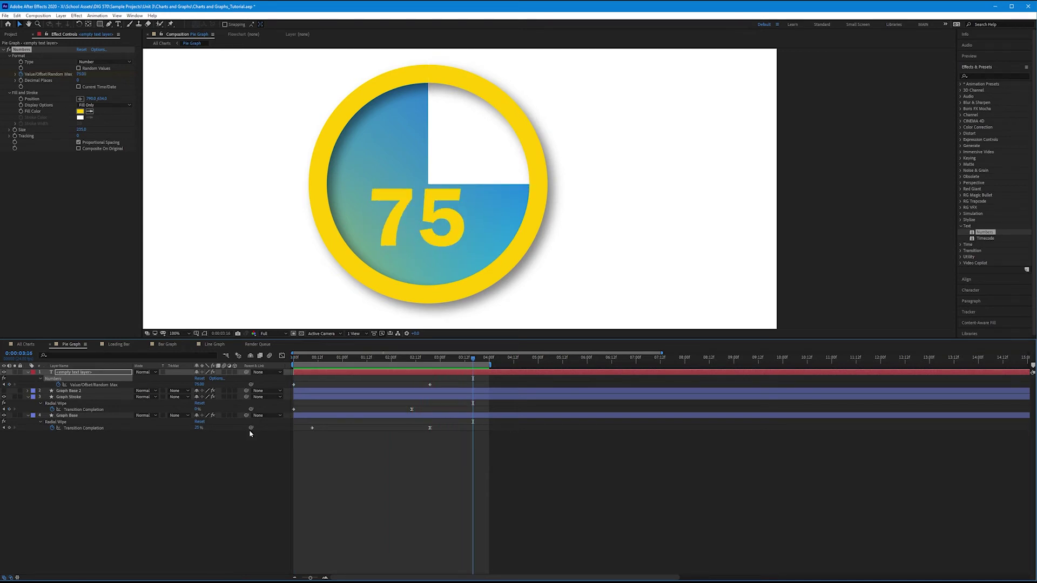
Apply Easy Ease to the number's final value keyframe and lengthen its incoming influence in the speed graph for a softer slowdown
left_click(430, 387)
key("F9")
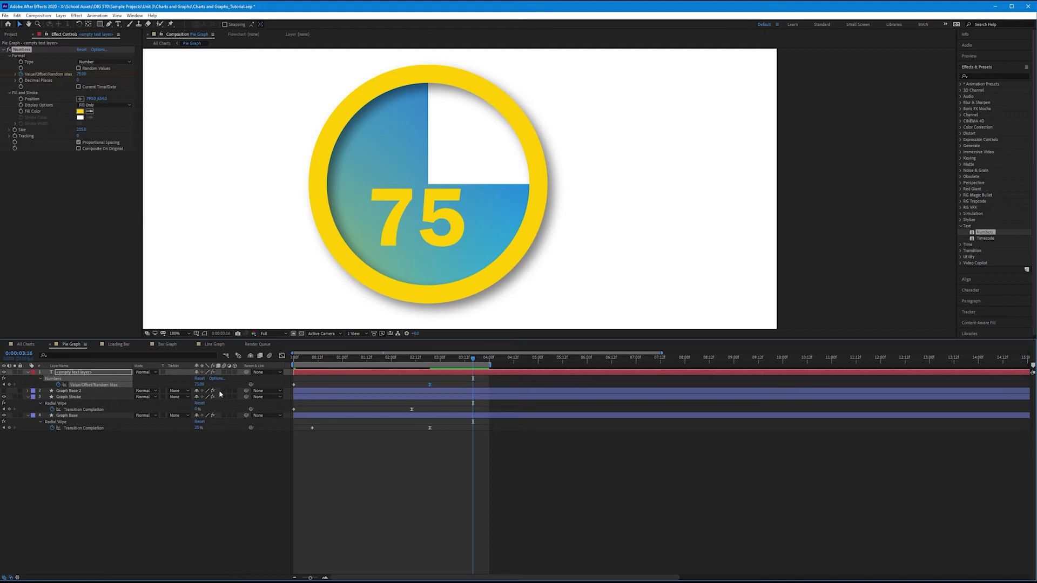
left_click(281, 356)
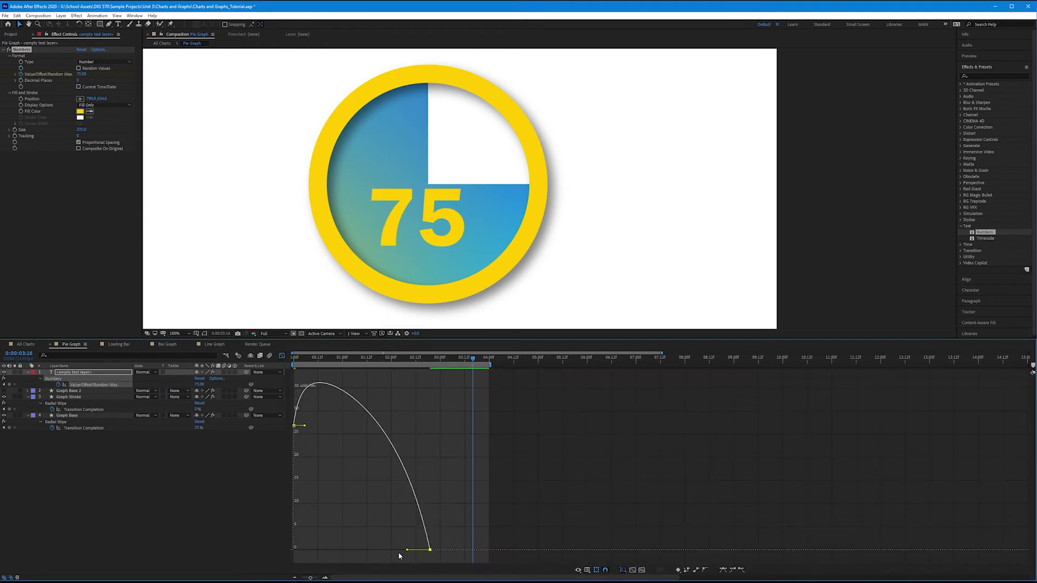
left_click_drag(407, 549, 385, 550)
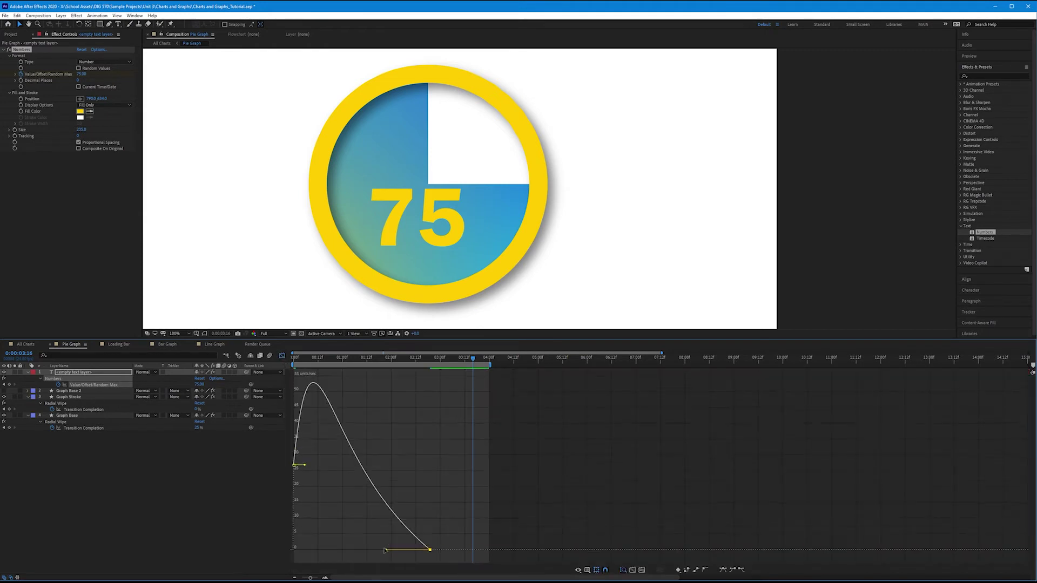
left_click(281, 356)
Return to the start of the timeline and play the composition to check the eased number count
left_click(320, 359)
left_click_drag(320, 359, 280, 365)
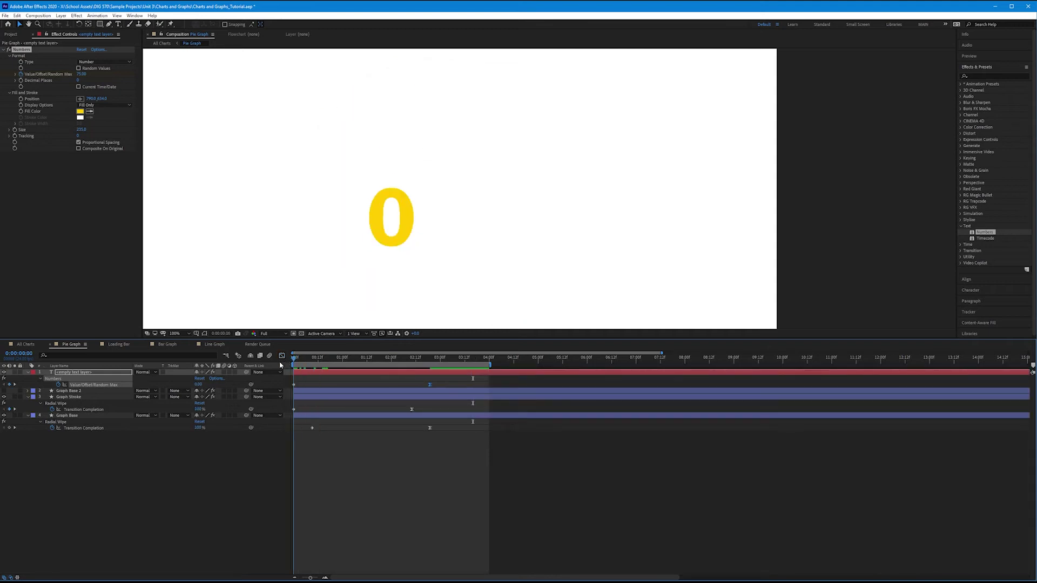
key("space")
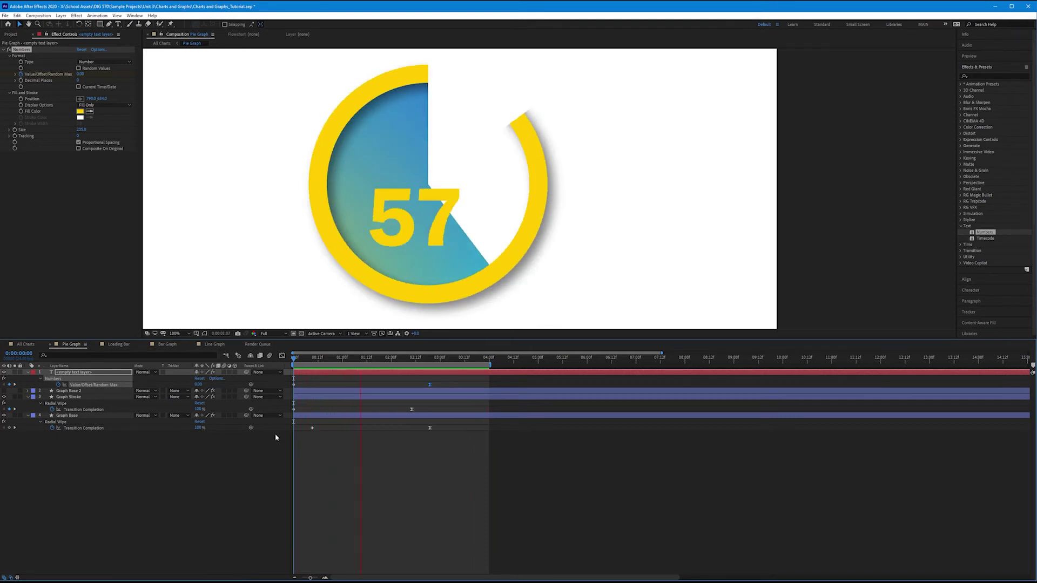
key("space")
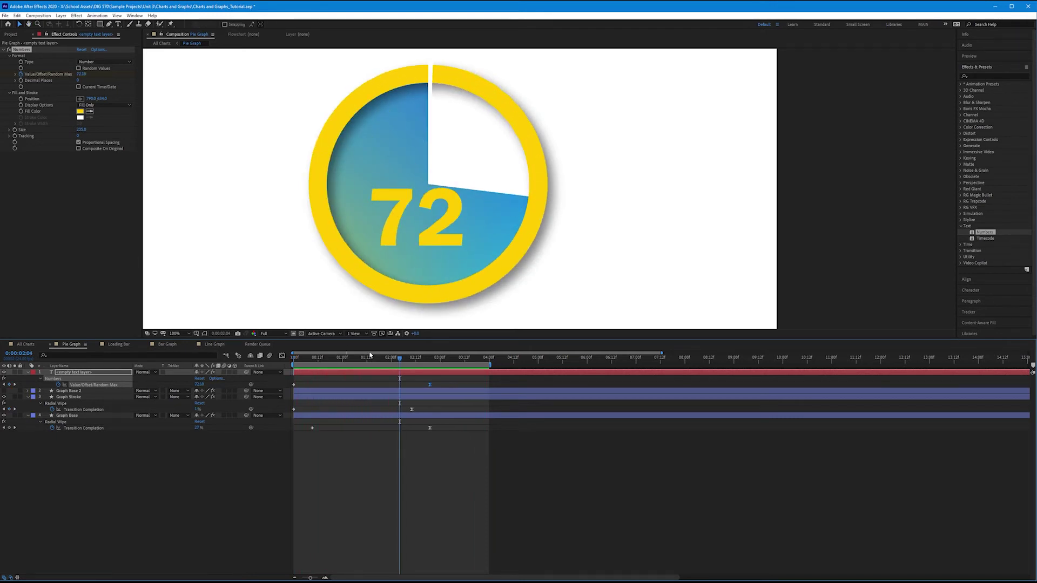
With the finished 75 in view, enlarge the number and shift it down and left to overlap the ring, and preview it
left_click_drag(400, 358, 439, 363)
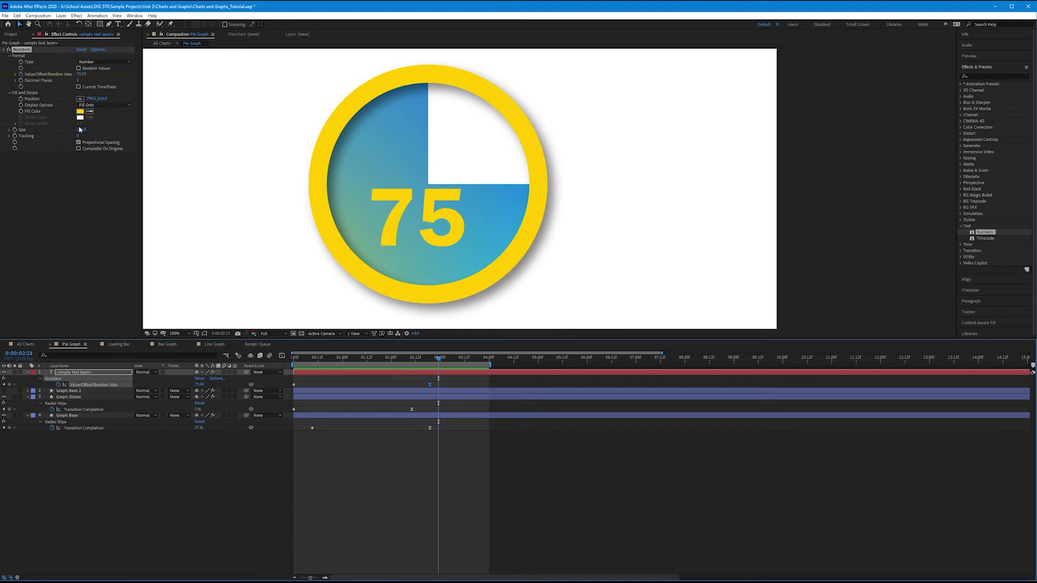
left_click_drag(79, 130, 112, 99)
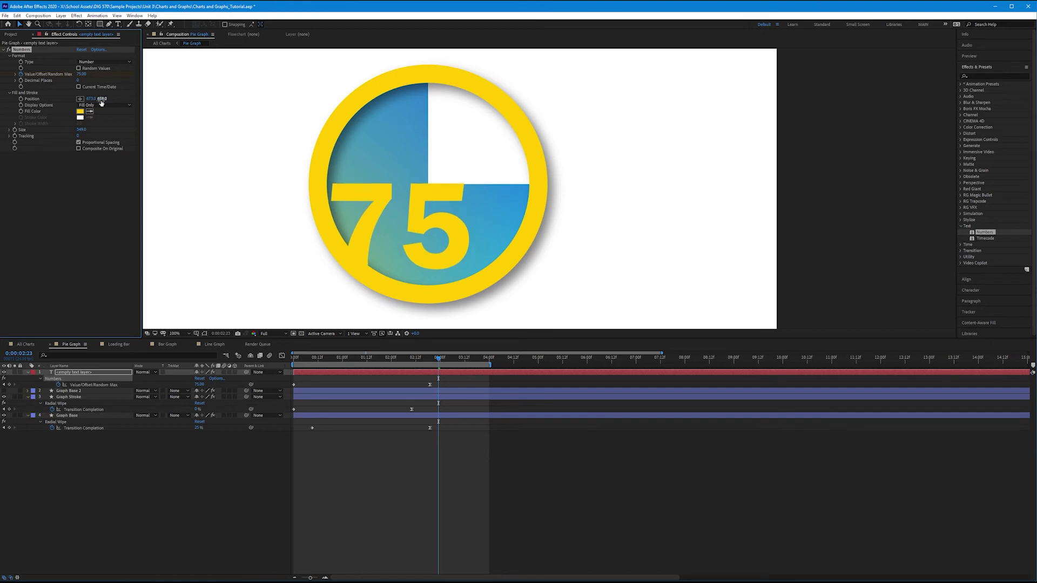
left_click_drag(80, 130, 72, 136)
left_click_drag(89, 99, 112, 99)
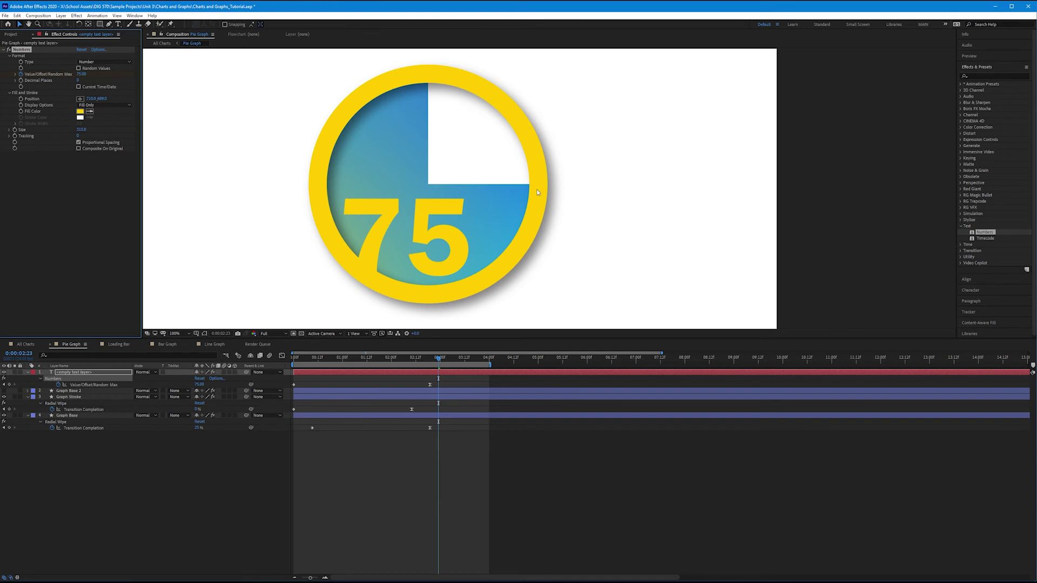
left_click_drag(440, 359, 310, 372)
key("space")
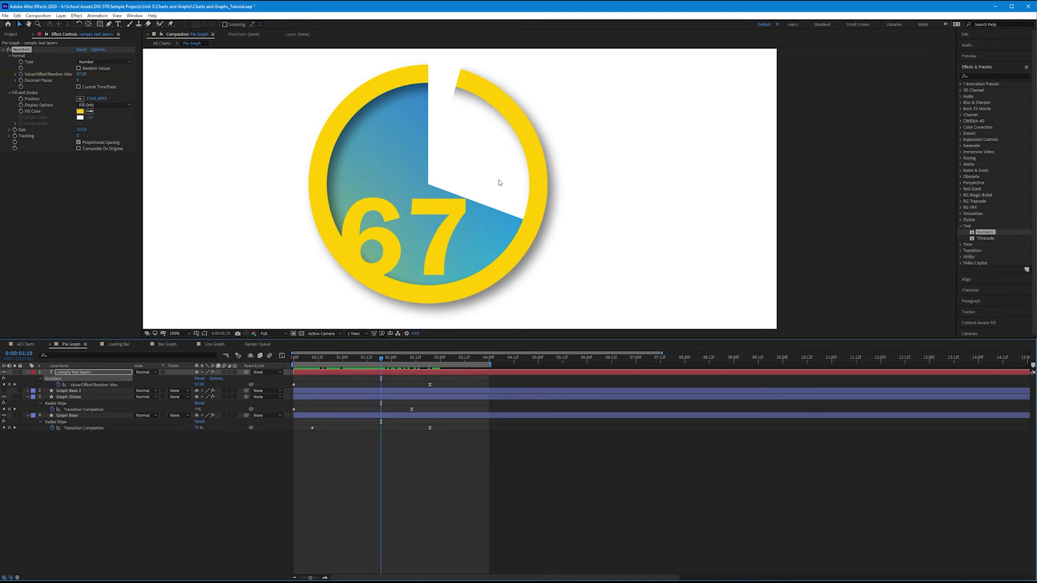
Duplicate the Graph Base layer and place the copy directly above the number's text layer
left_click(81, 416)
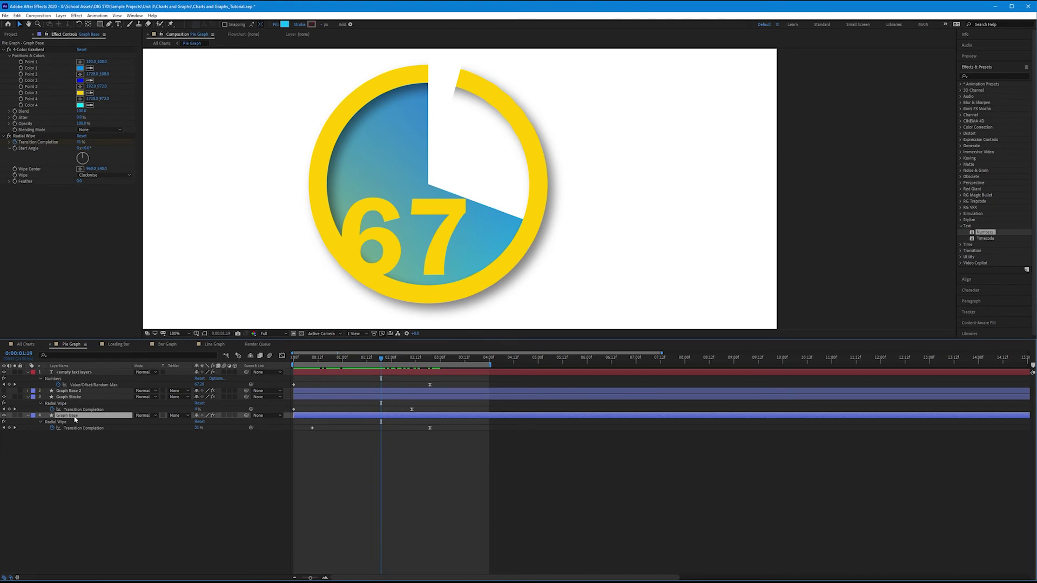
left_click(72, 373)
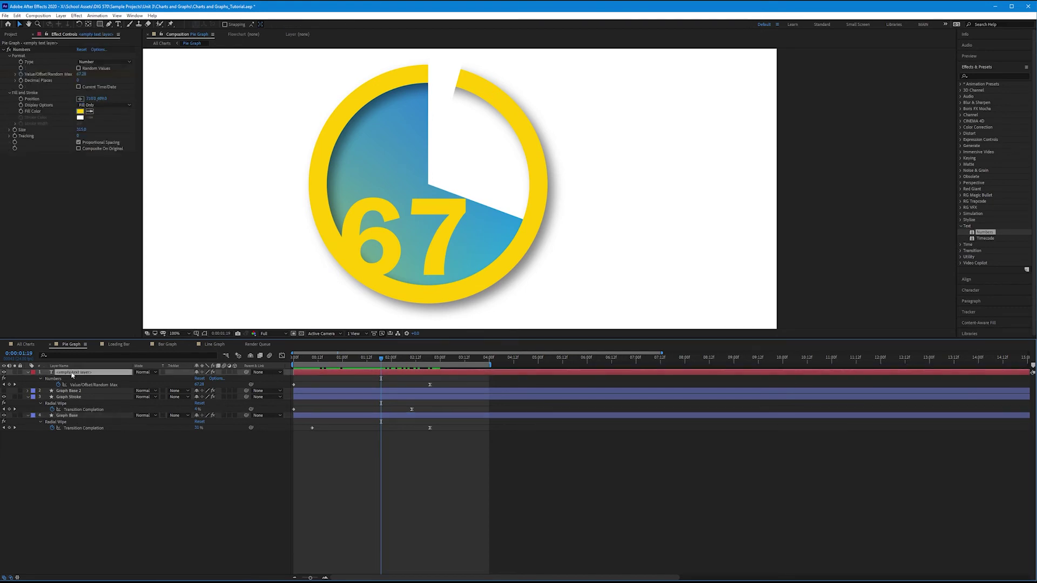
left_click(72, 417)
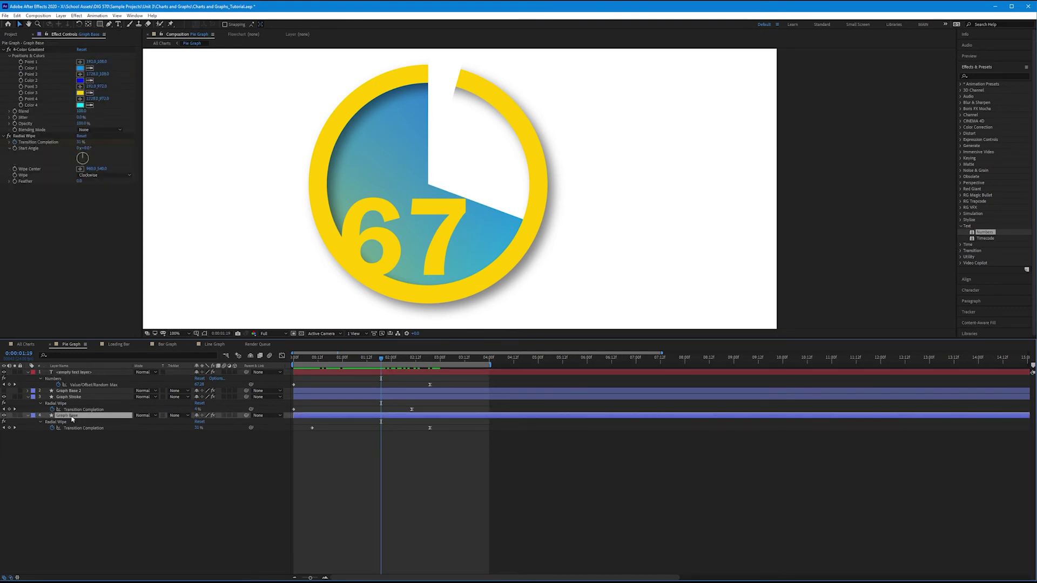
key("ctrl+d")
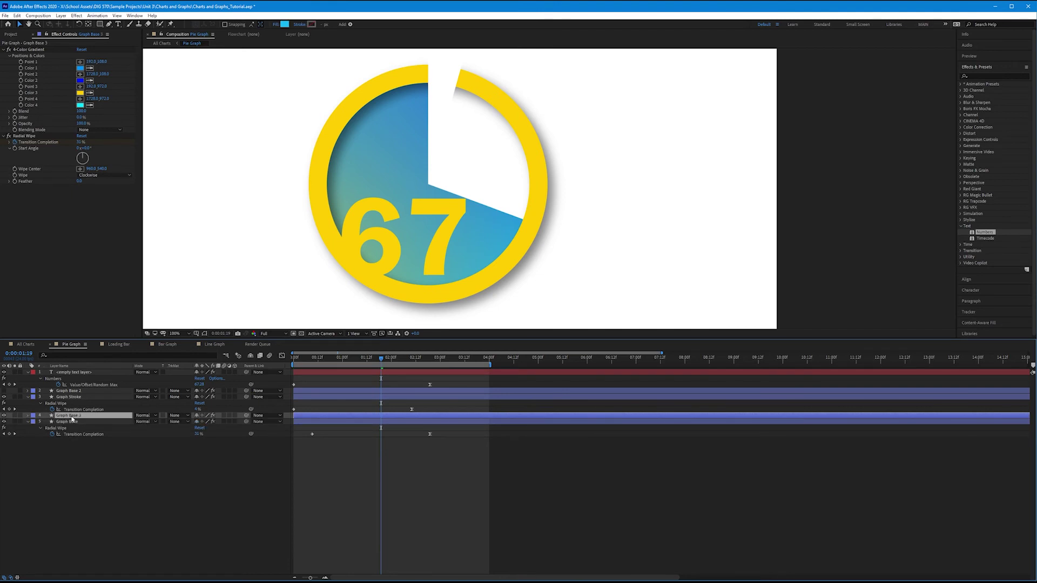
left_click_drag(72, 417, 74, 373)
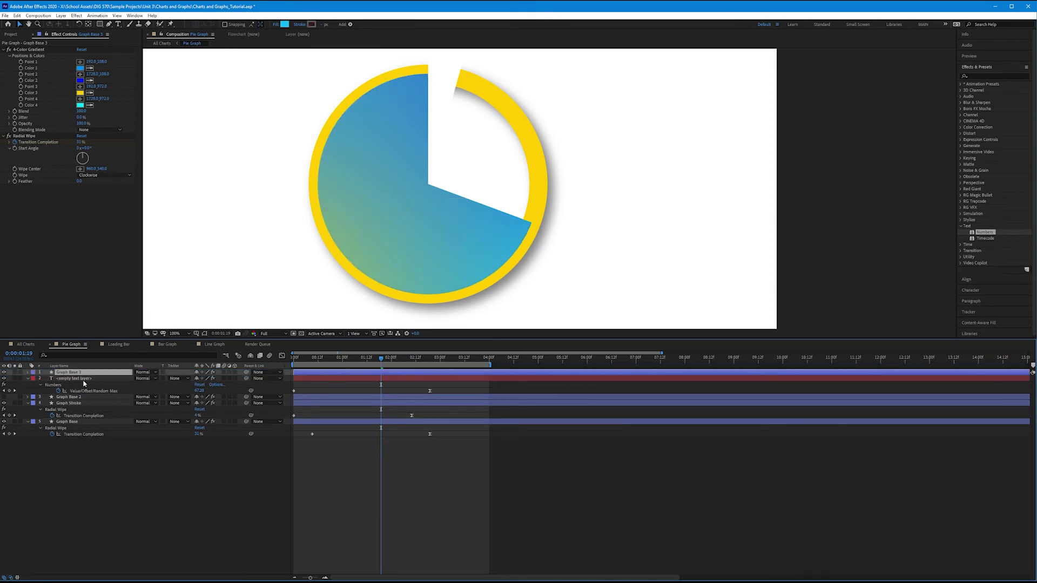
Set the text layer's track matte to Alpha Matte "Graph Base 3"
left_click(84, 379)
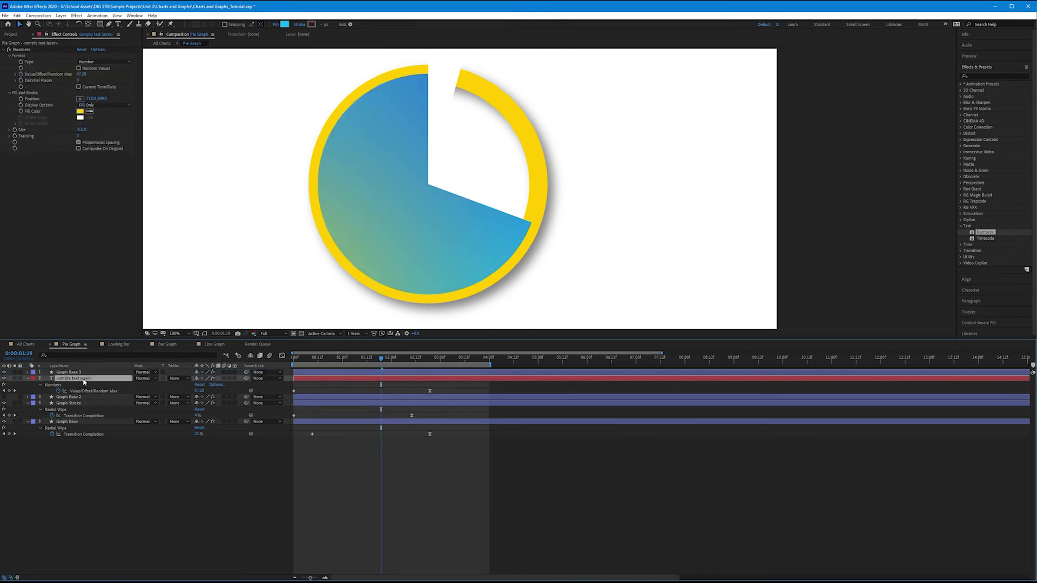
left_click(185, 381)
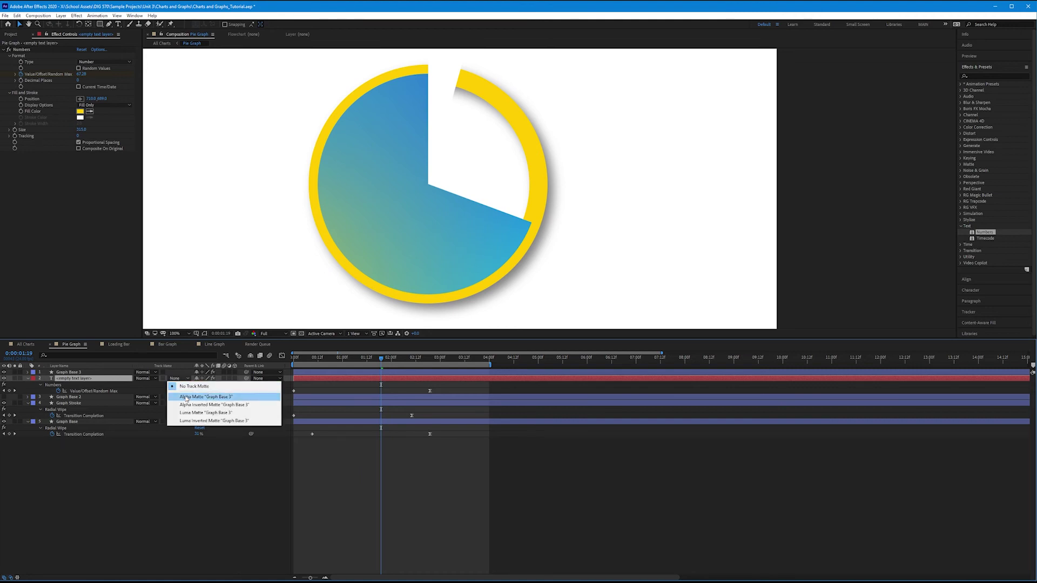
left_click(187, 397)
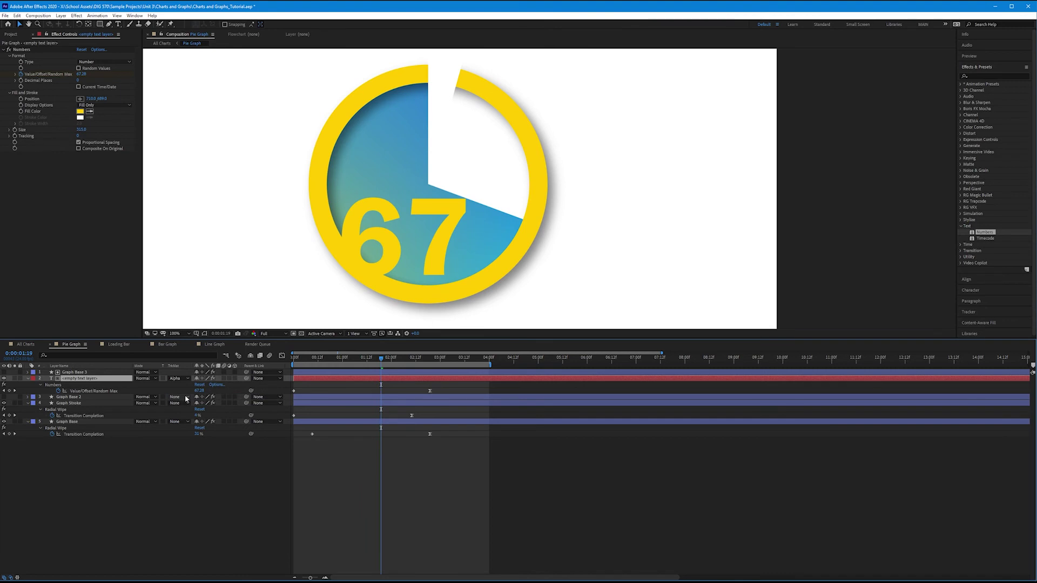
Play the composition from the start to preview the matted number with the pie graph
left_click_drag(381, 358, 281, 371)
key("space")
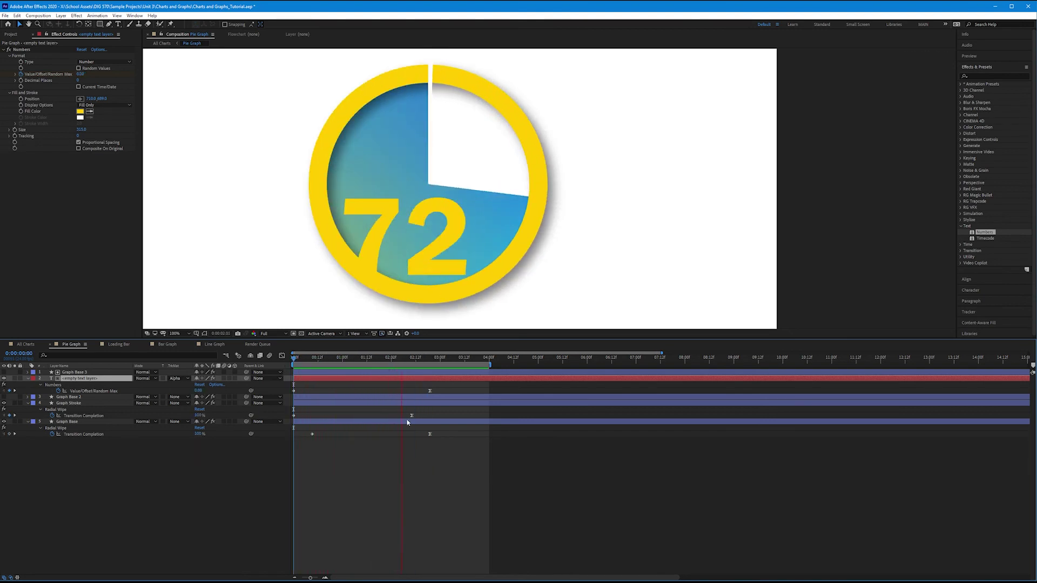
key("space")
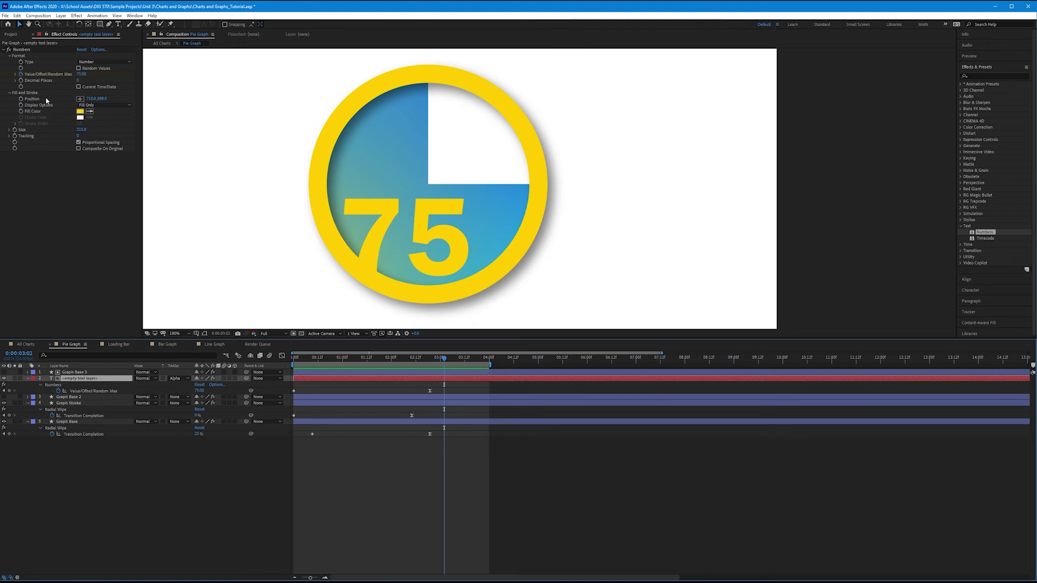
Raise the number slightly and keyframe its Numbers effect Position at 0:00:02:19, with a lower starting Position at 0:00:00:00
left_click_drag(102, 99, 86, 114)
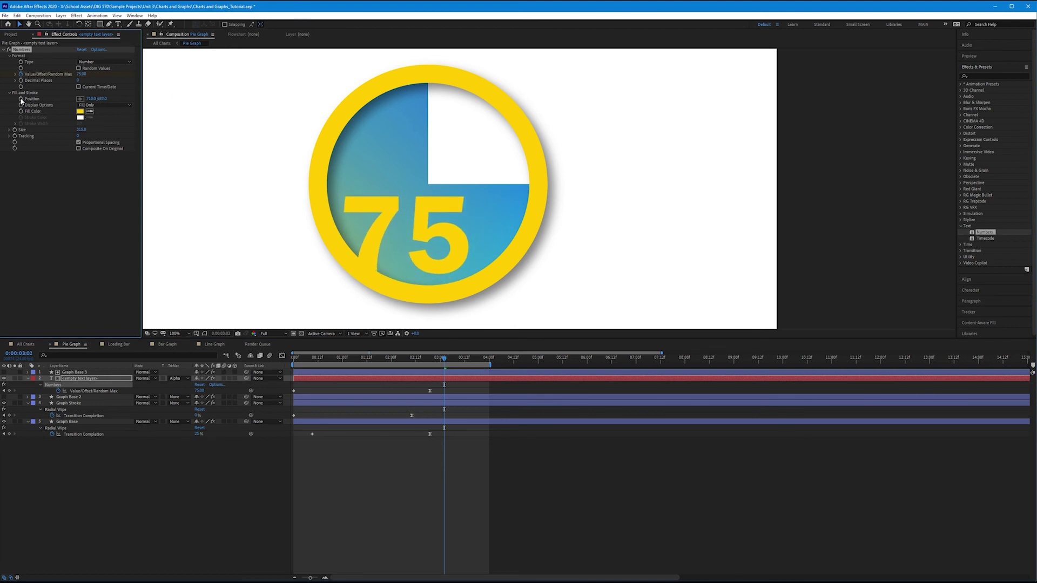
left_click_drag(444, 358, 429, 358)
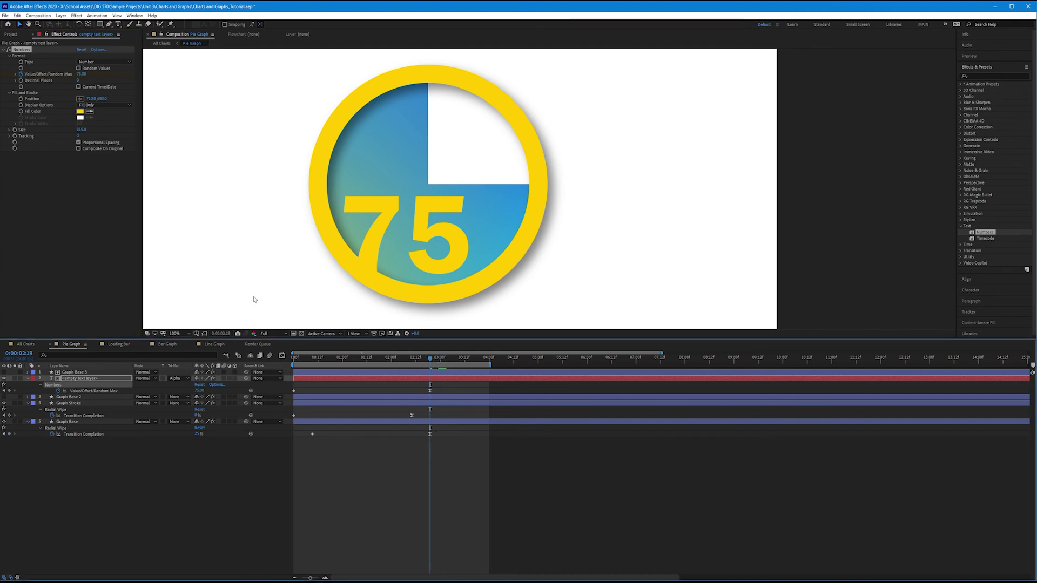
left_click(23, 98)
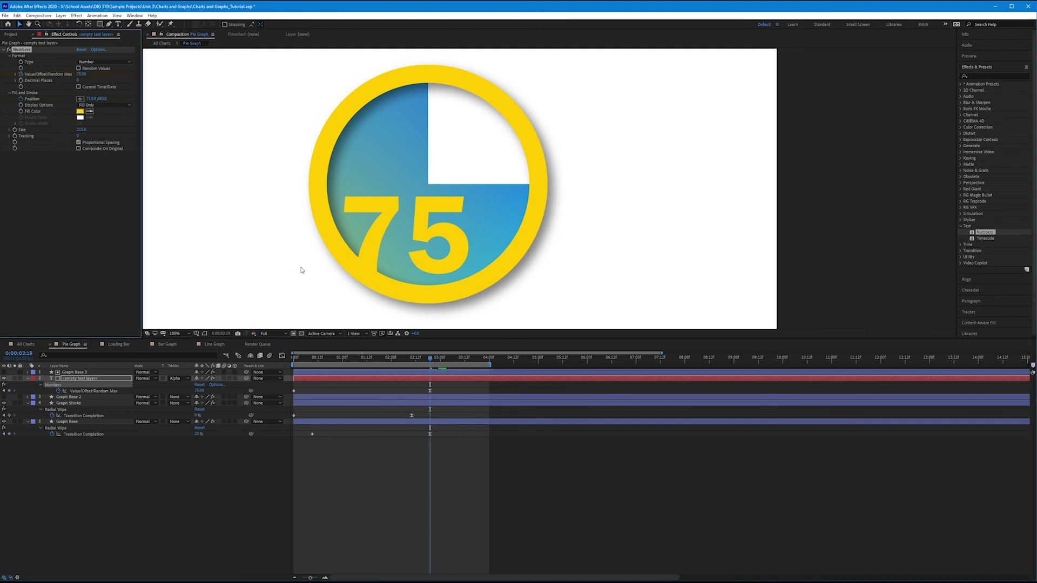
key("Home")
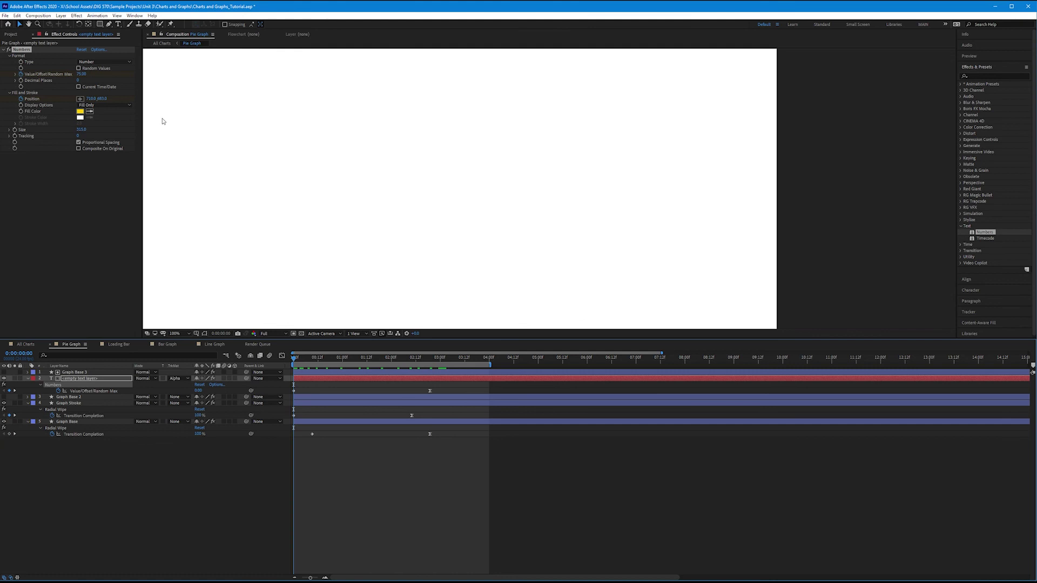
left_click_drag(105, 100, 183, 98)
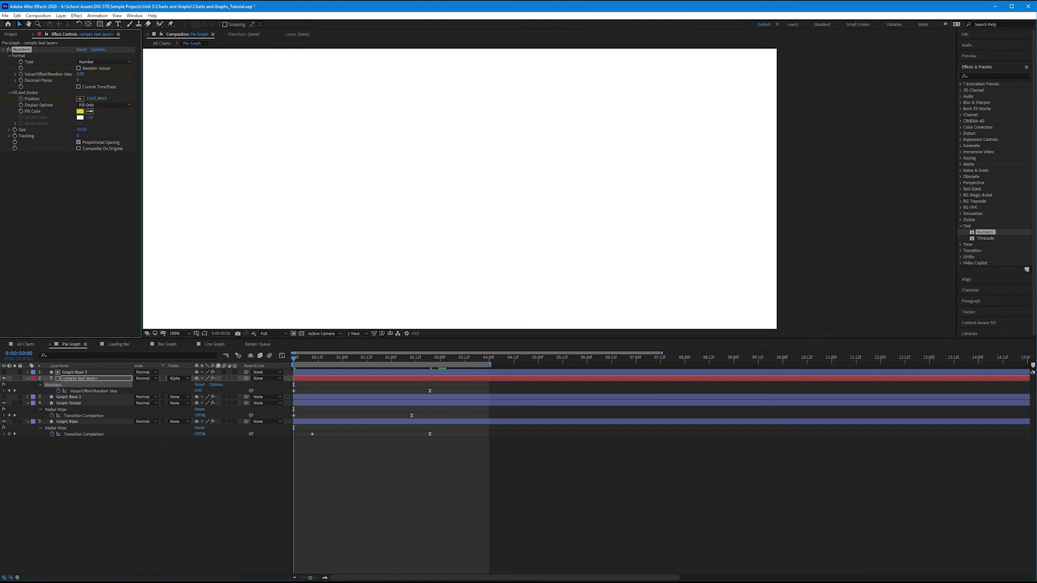
Reveal the text layer's modified properties, Easy Ease the Position keyframe at 0:00:02:19, and check its speed graph
left_click_drag(294, 357, 432, 338)
key("u")
key("u")
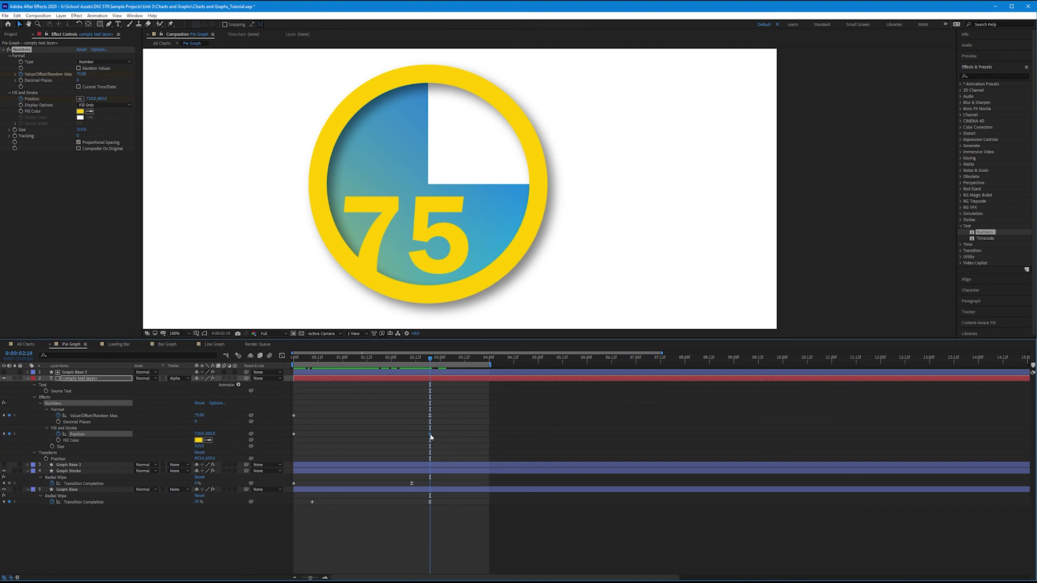
left_click(431, 435)
left_click(282, 356)
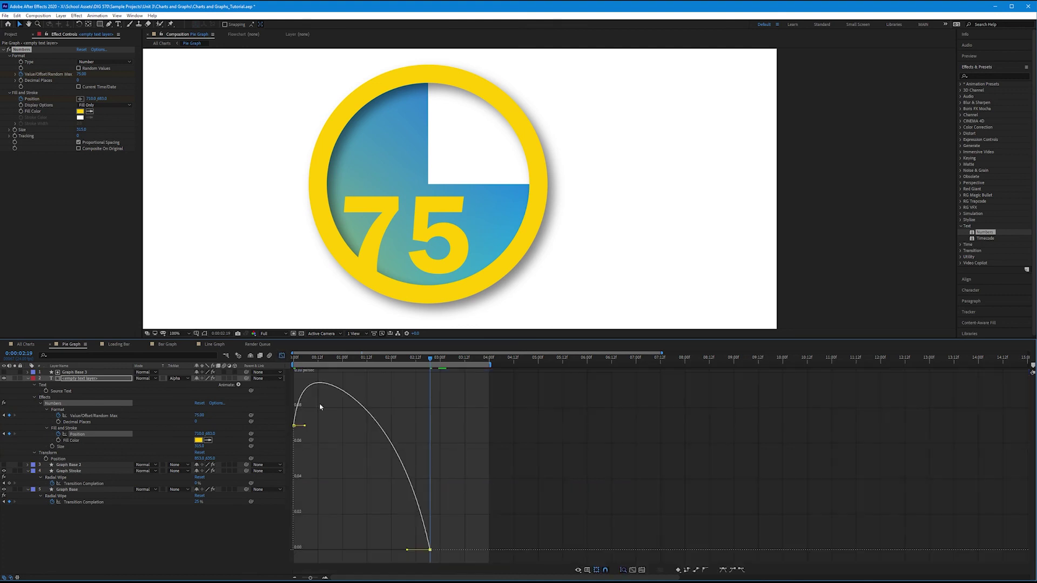
left_click(282, 356)
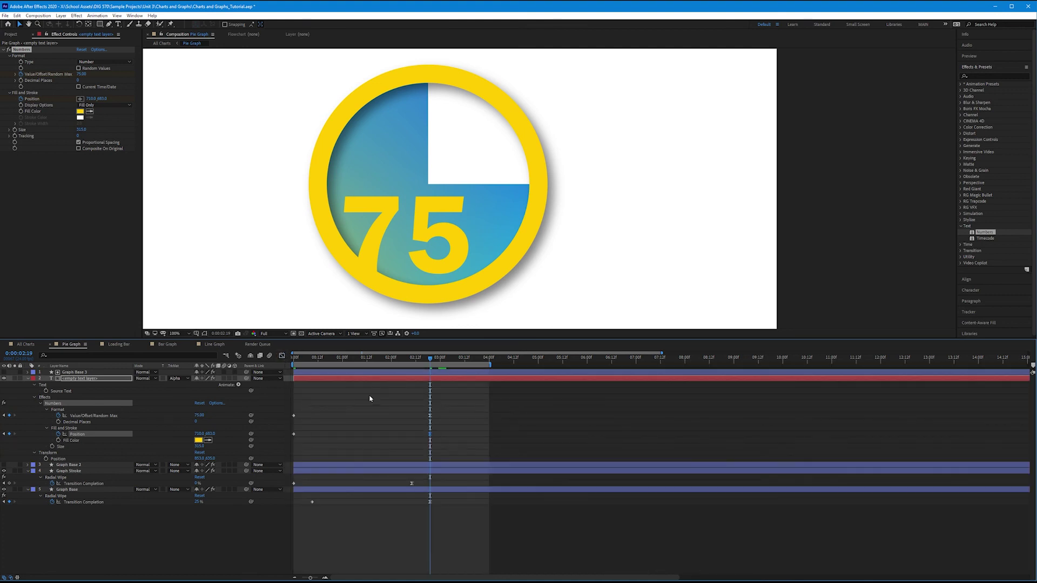
Move the ending Position keyframe earlier, to just before the two-second mark, and play the composition from the start
left_click_drag(399, 436, 387, 434)
key("Home")
key("h")
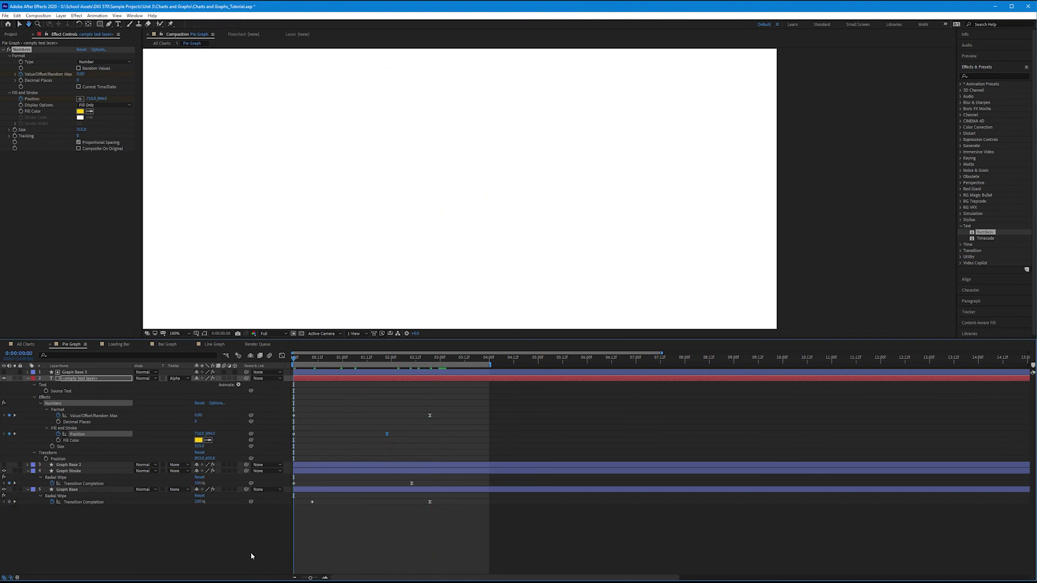
key("space")
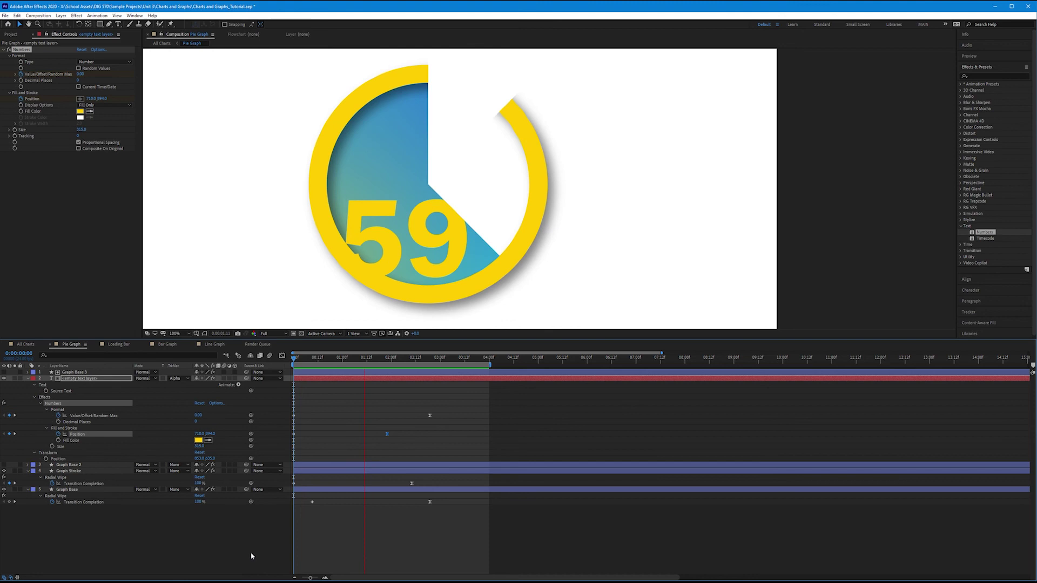
key("space")
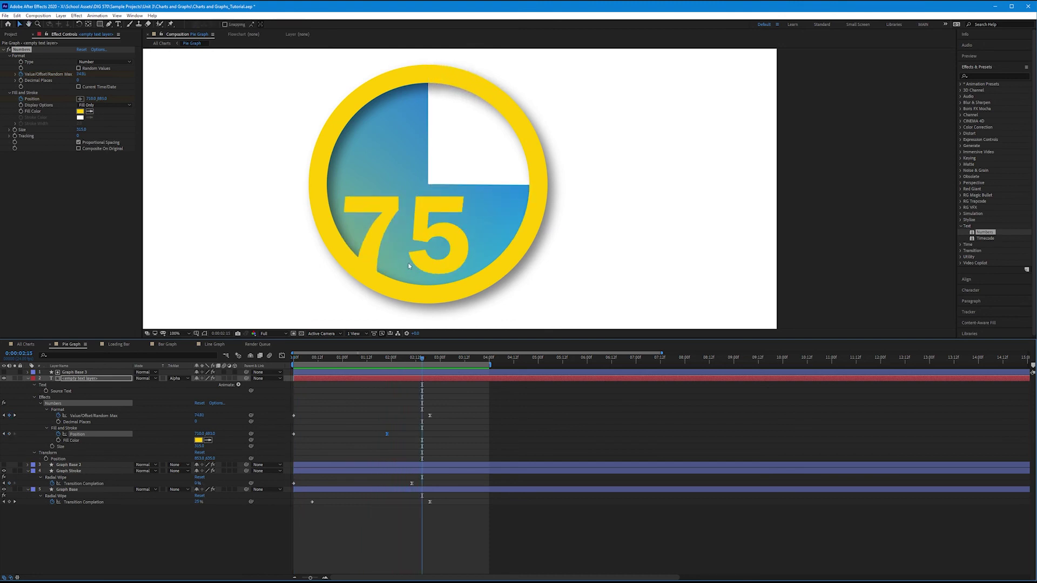
Zoom out on the finished pie graph, and open the Bar Graph composition to play its animation
scroll(446, 277, "down", 2)
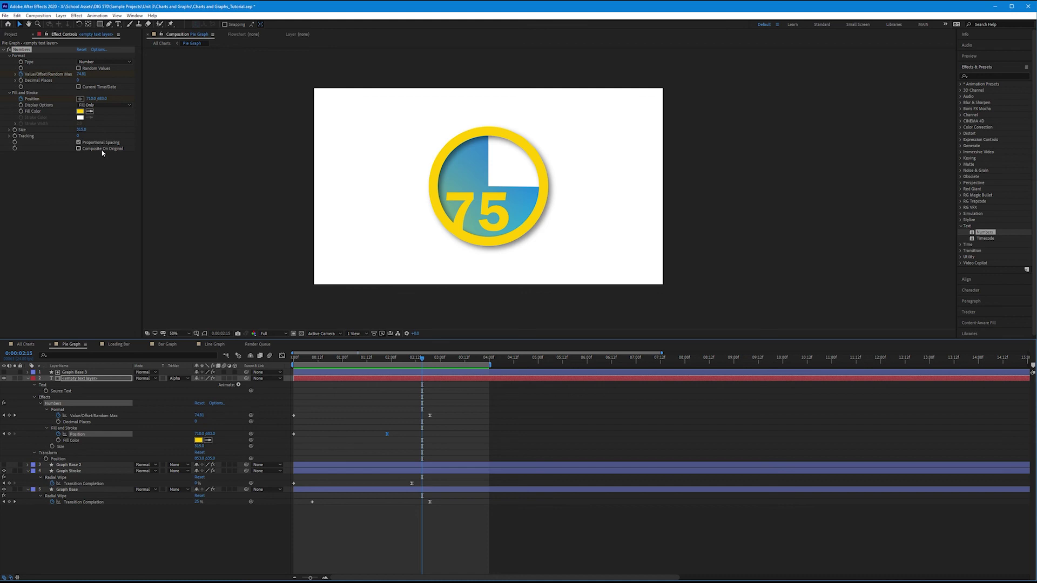
left_click(167, 344)
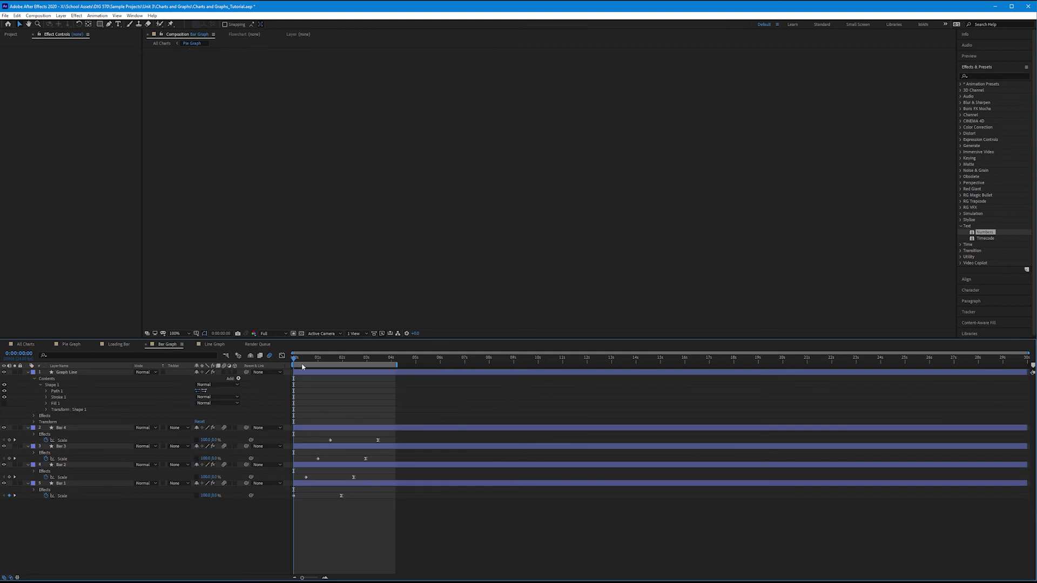
key("space")
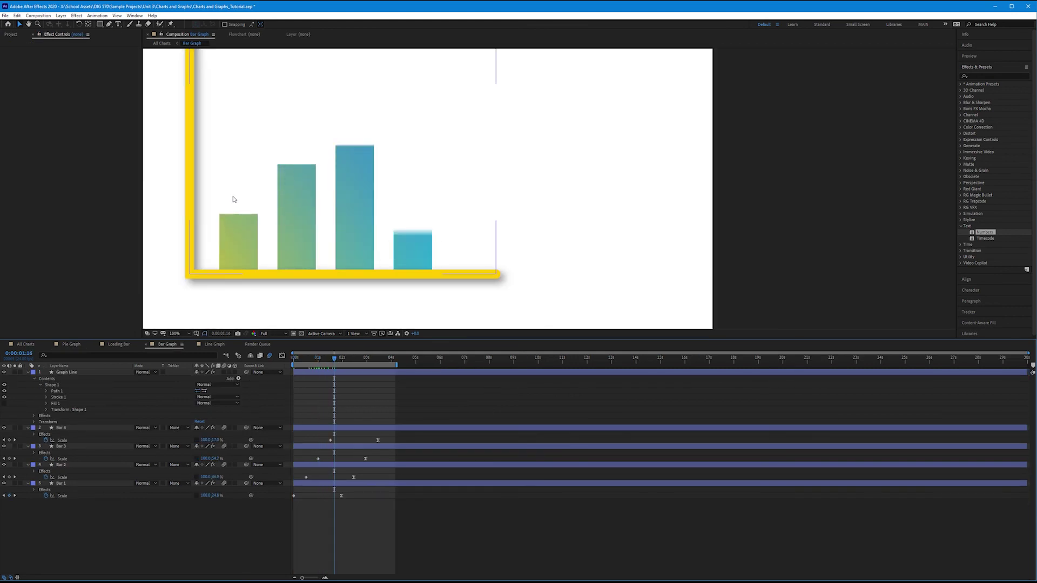